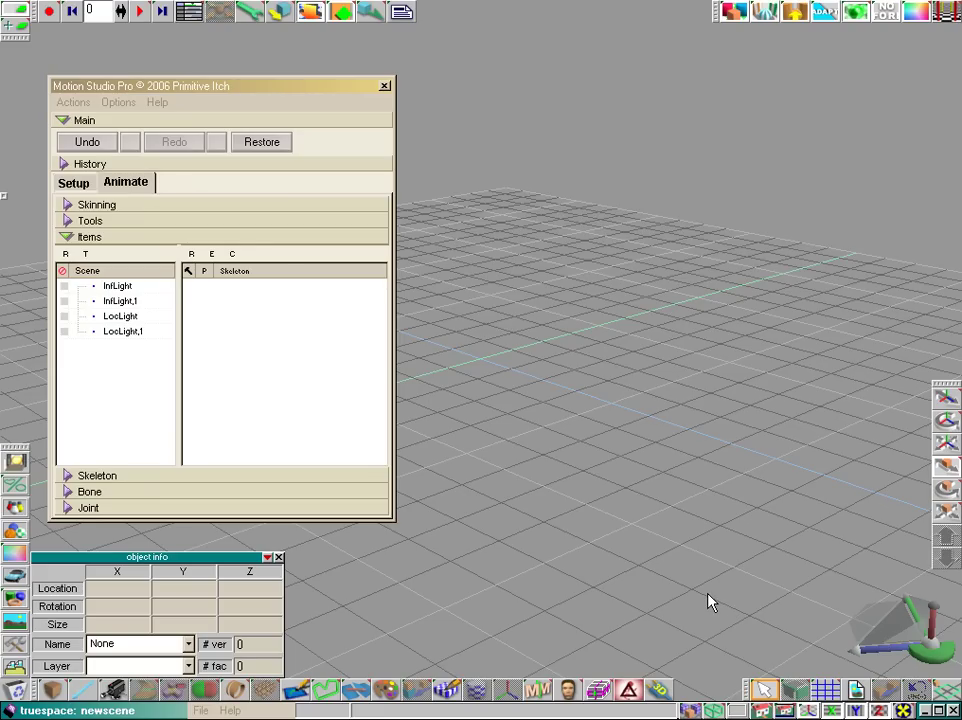
Narrow the Motion Studio Pro window and open the MoStu constraints dialog well clear of it.
drag(393, 350, 304, 340)
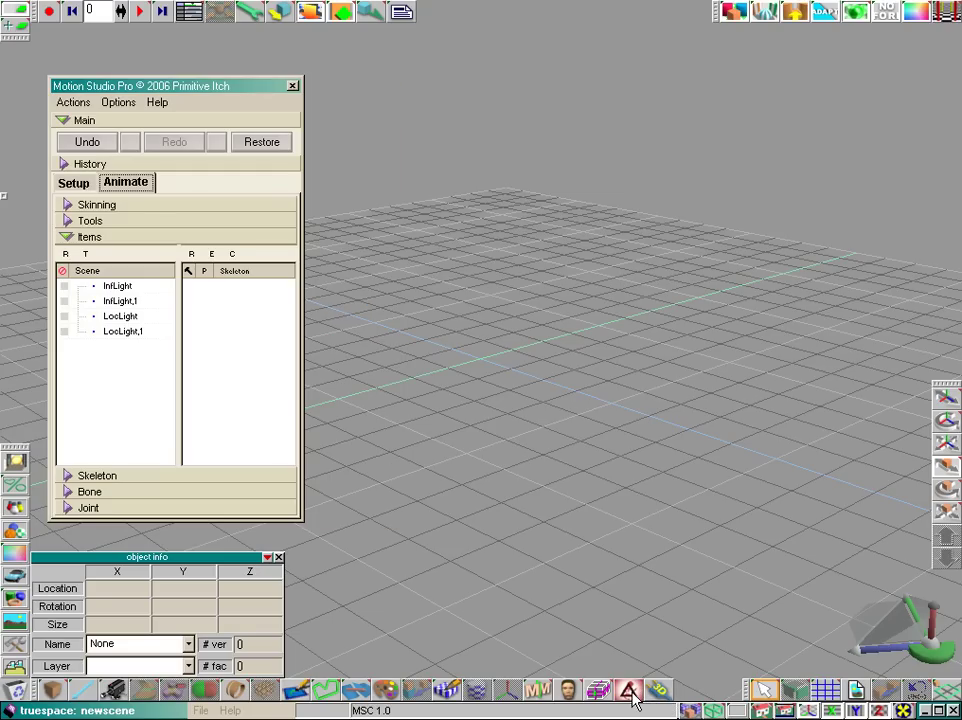
click(629, 691)
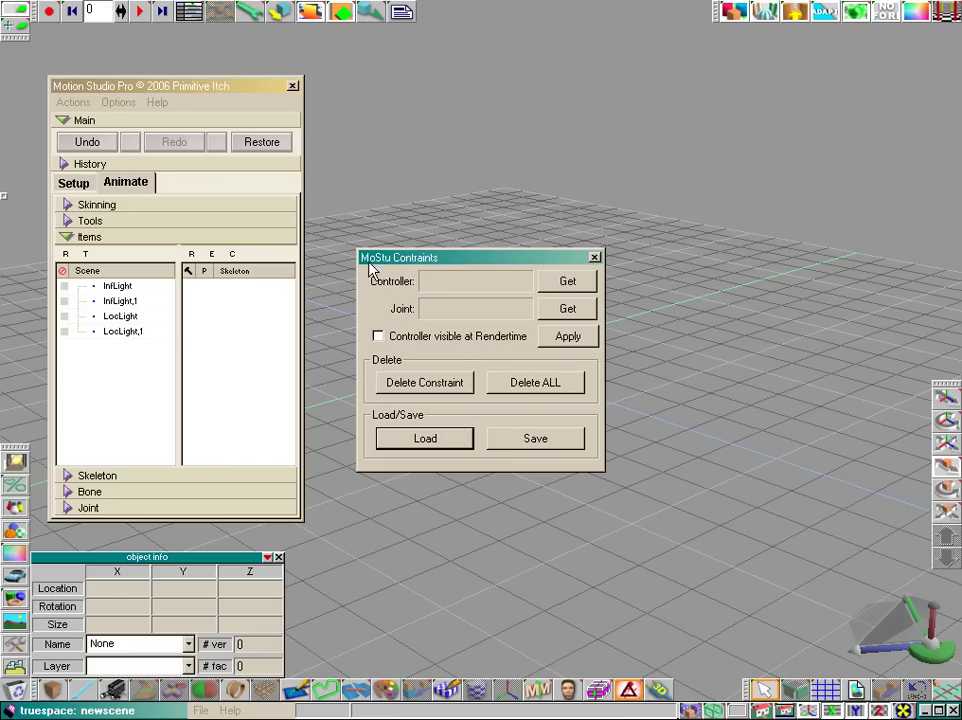
drag(435, 261, 771, 64)
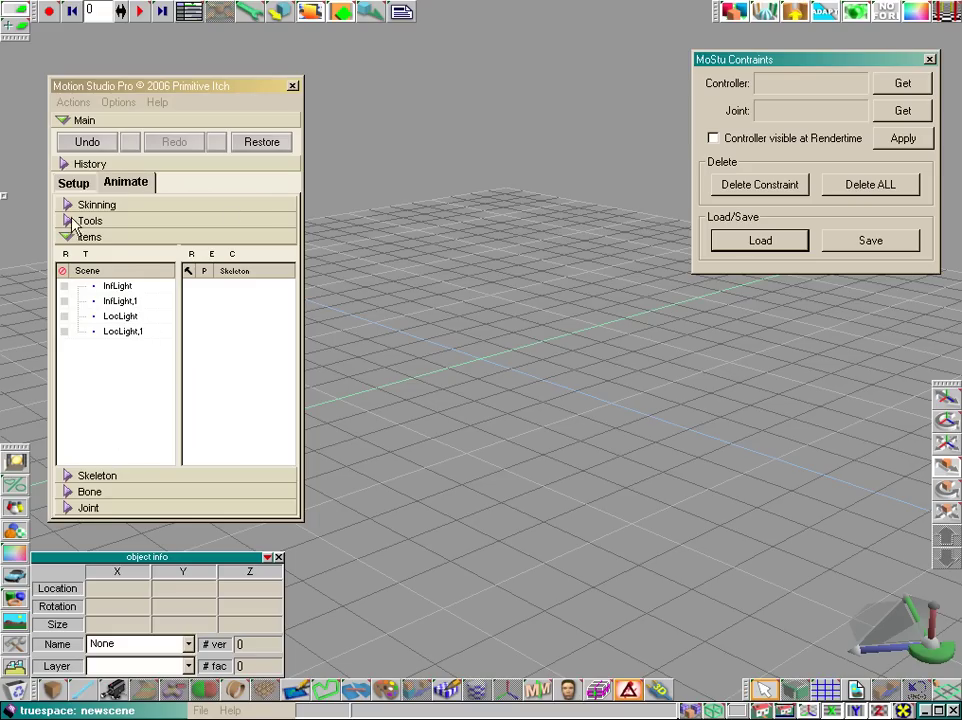
Create a new skeleton in setup mode and extend it to a chain of three bones.
click(76, 184)
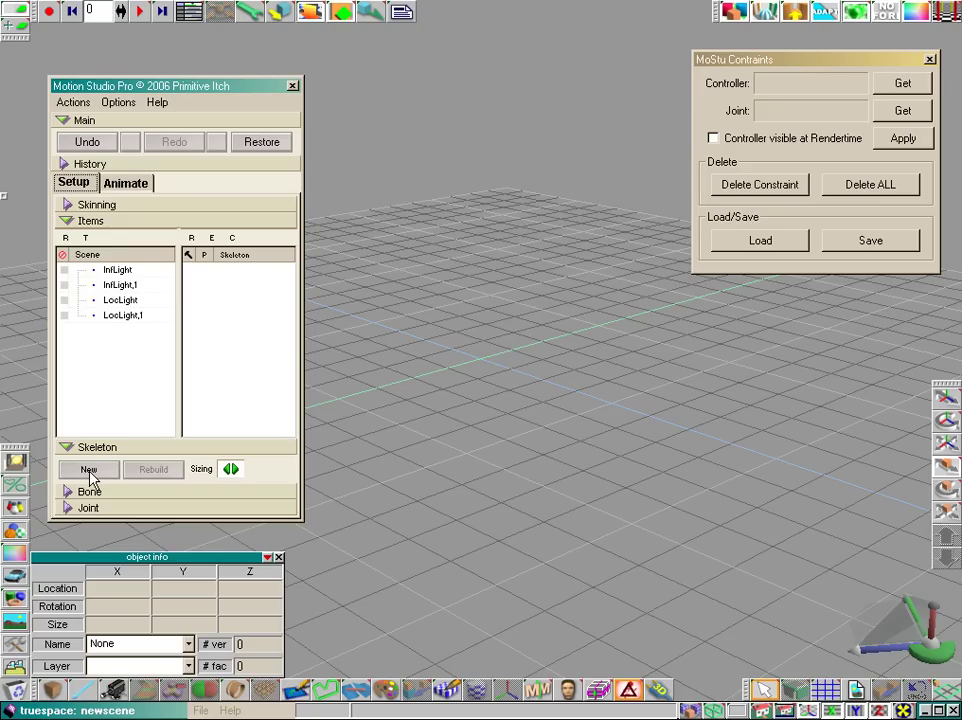
click(89, 470)
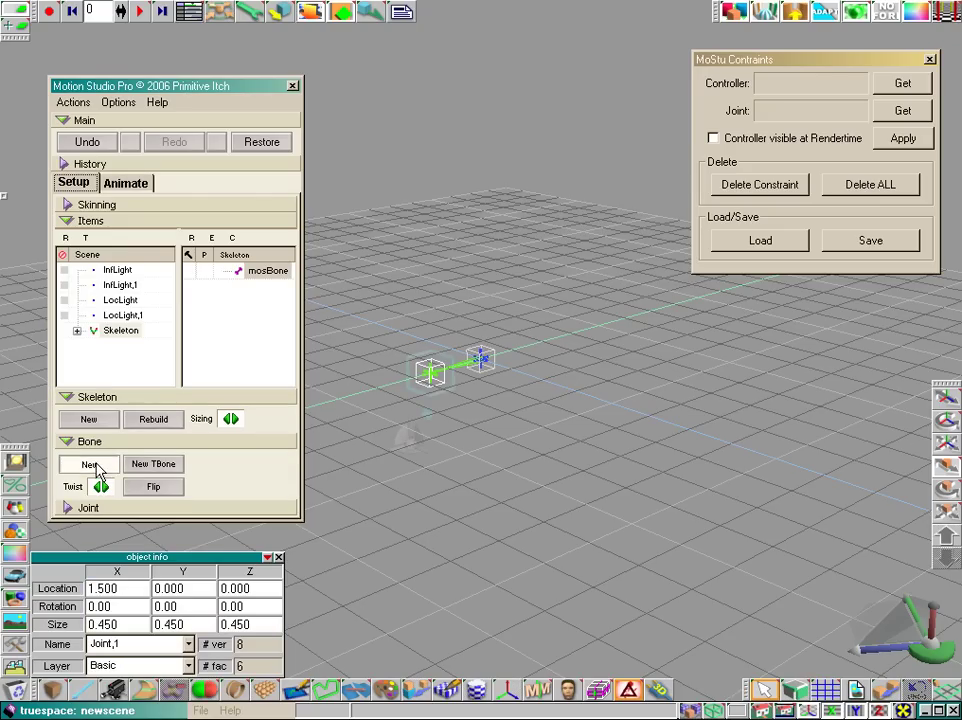
click(92, 464)
click(92, 464)
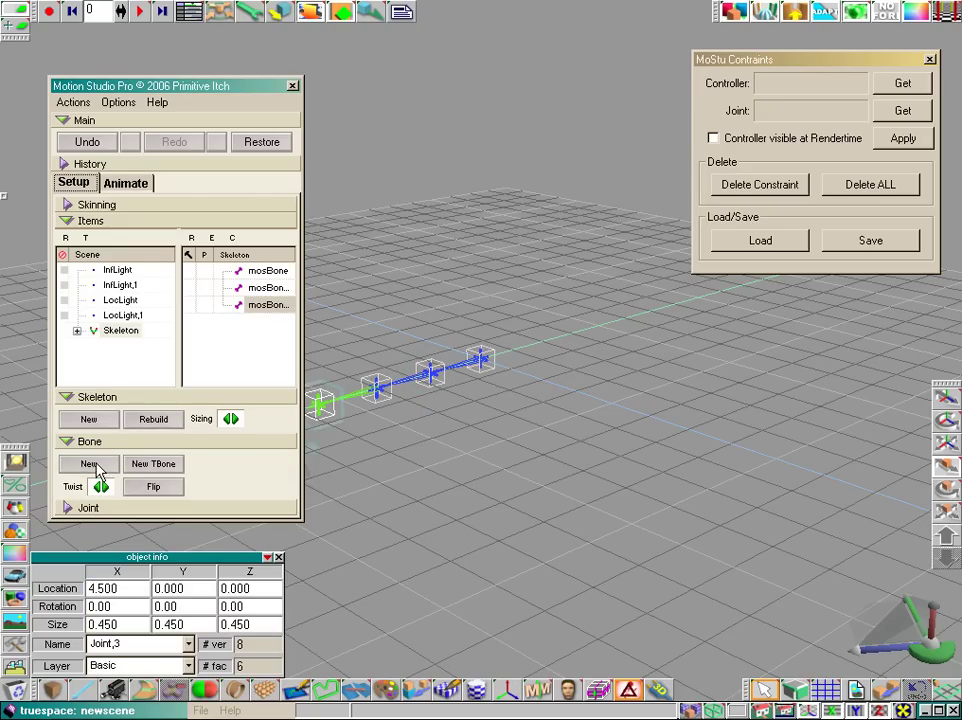
In the front view, stand the skeleton's chain upright, with its joints at heights of about 1.23, 2.26 and 3.28.
click(595, 495)
key(f)
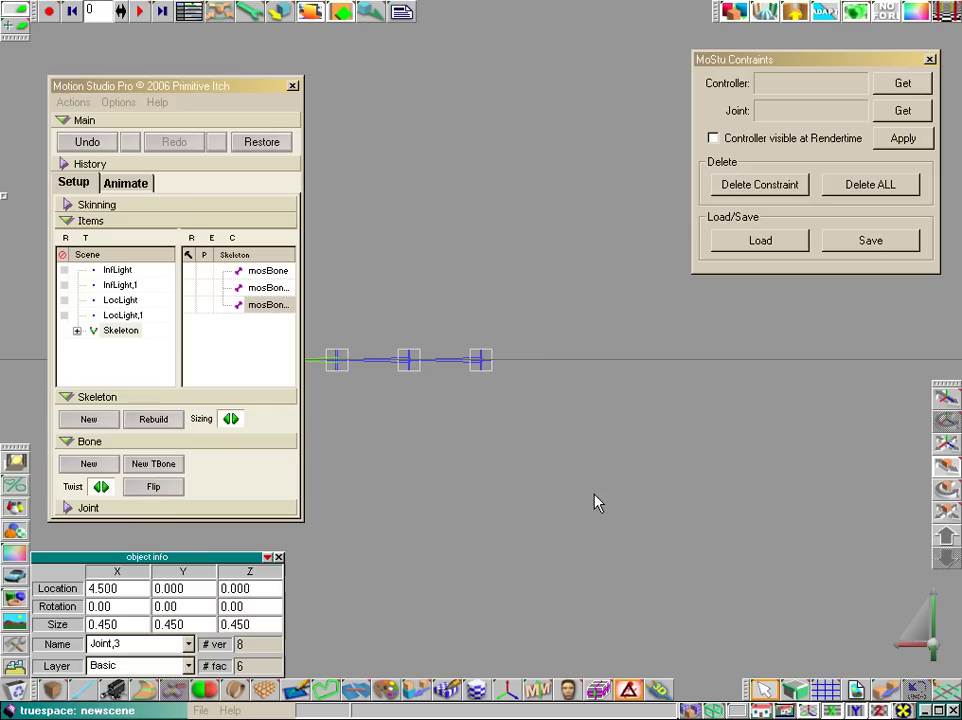
click(410, 360)
drag(414, 462, 486, 403)
drag(335, 369, 480, 260)
scroll(383, 478, down, 2)
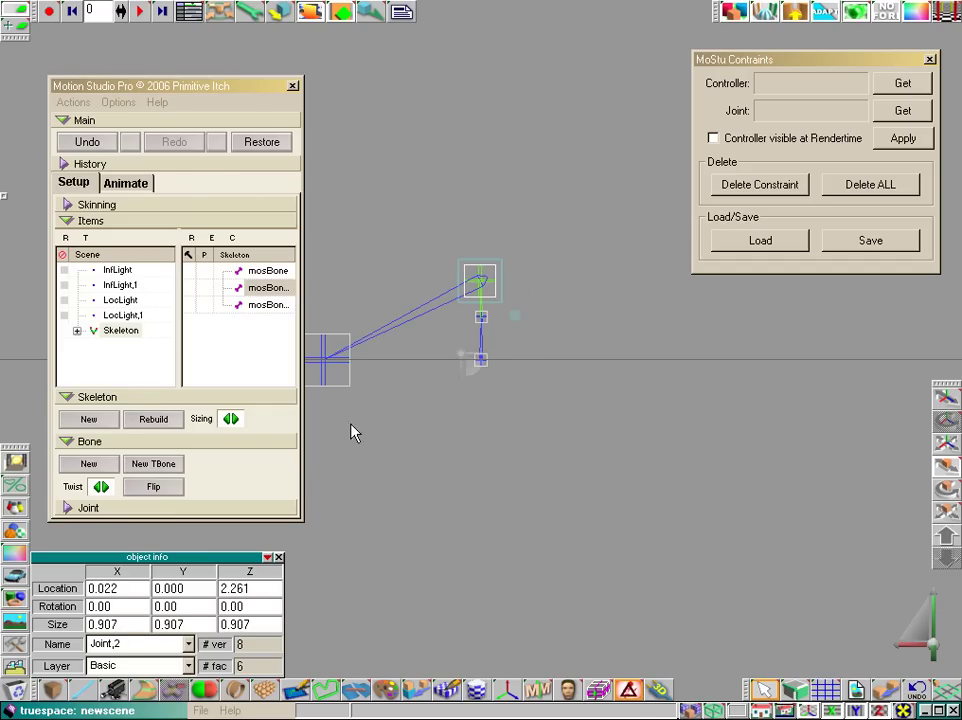
click(326, 369)
drag(326, 369, 480, 245)
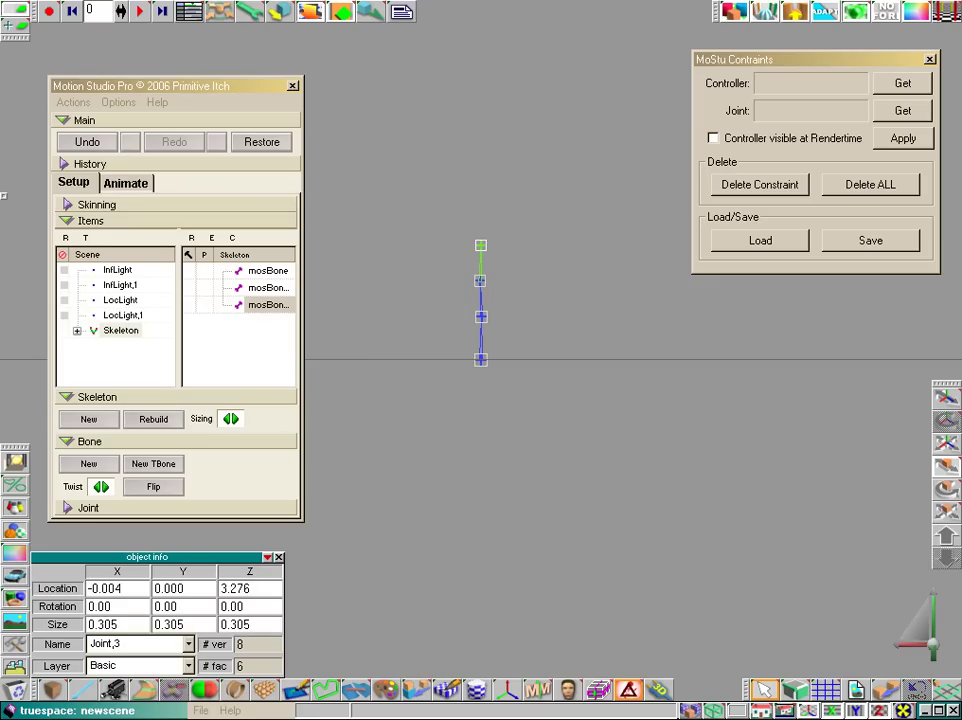
Create a second skeleton of two bones along the Y axis, with its joints at about Y 1.125 and 2.25.
click(87, 420)
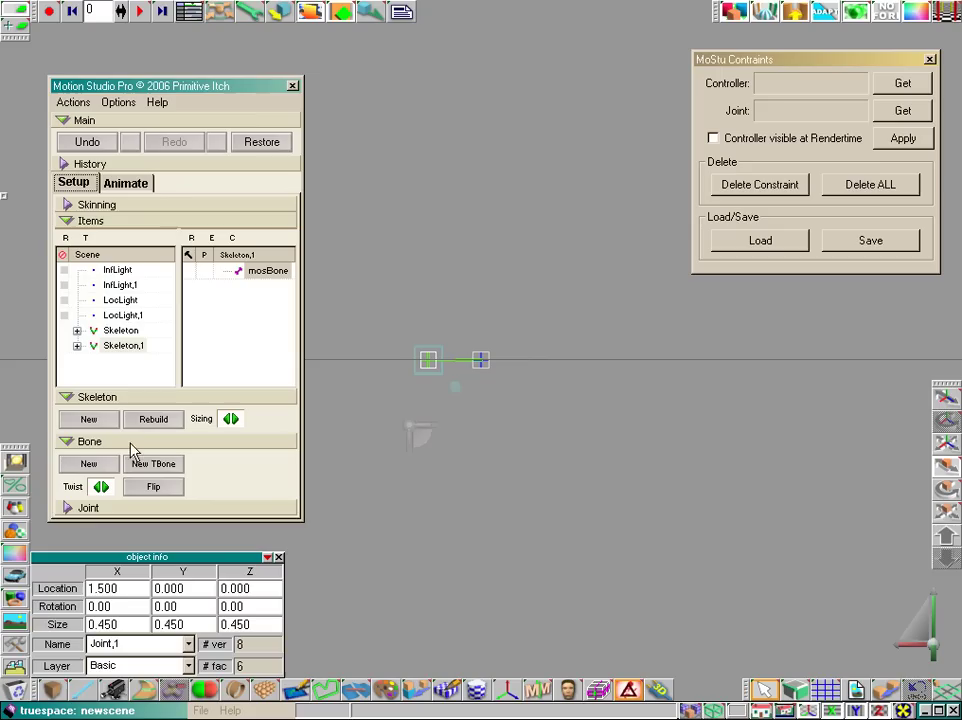
click(650, 517)
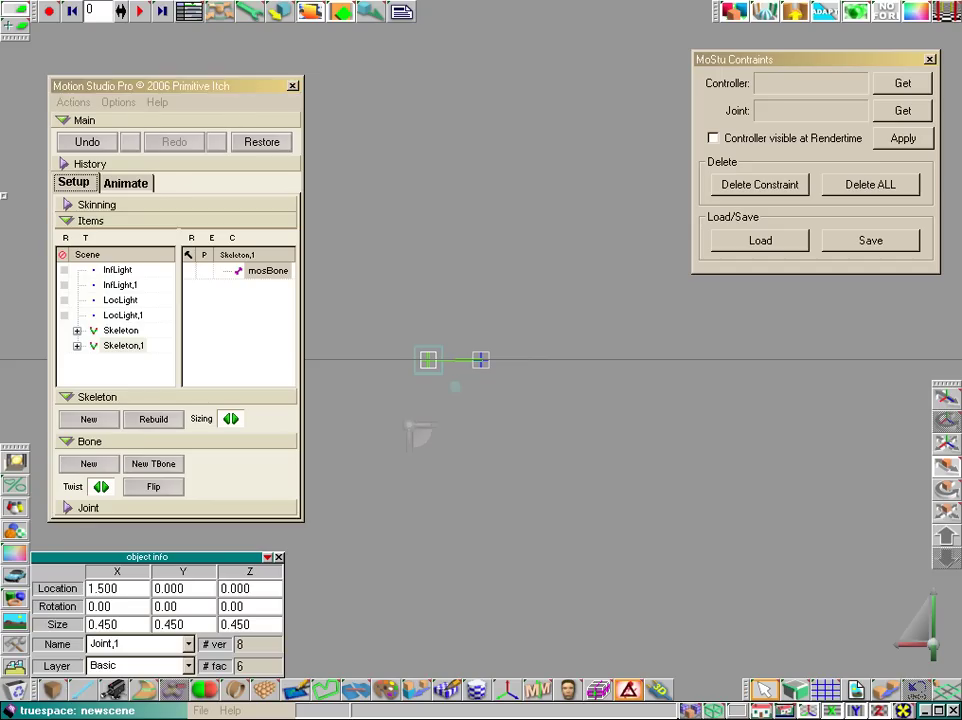
key(p)
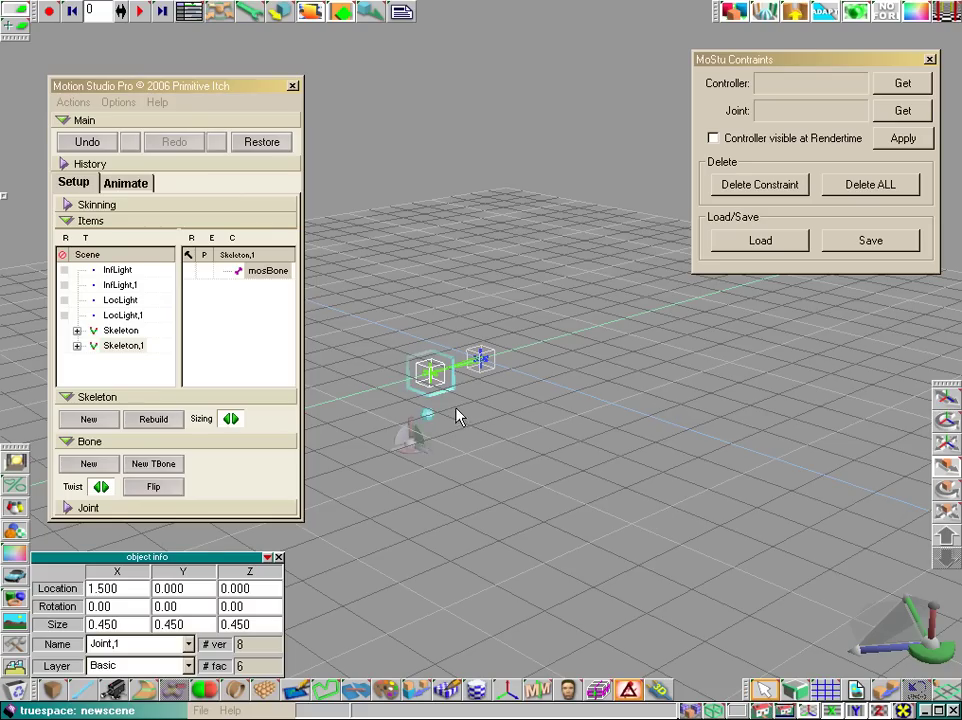
drag(451, 404, 500, 393)
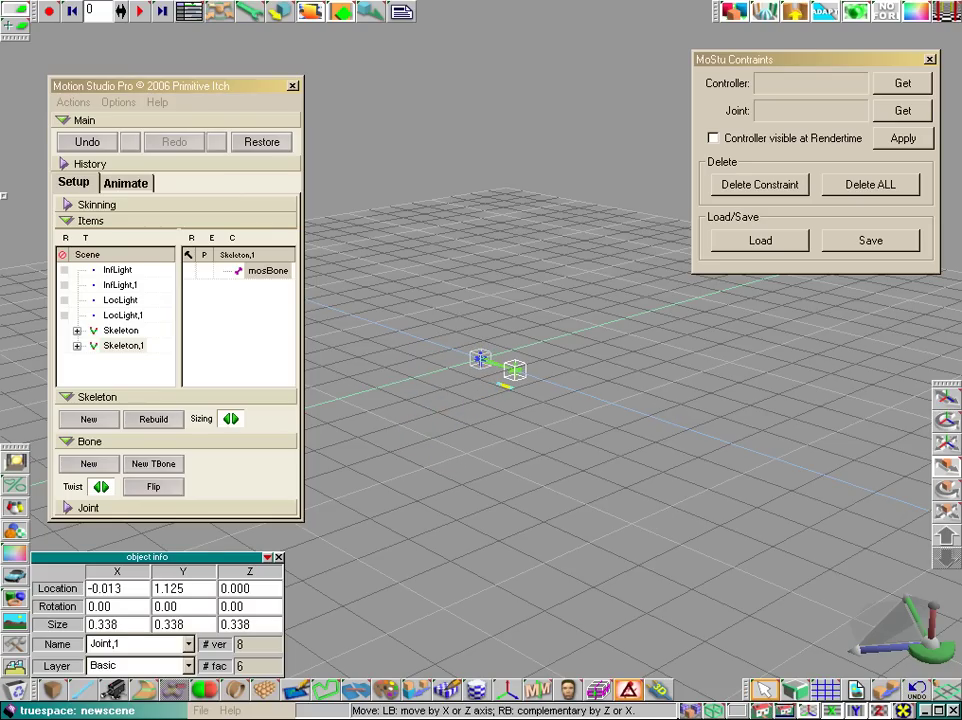
click(89, 463)
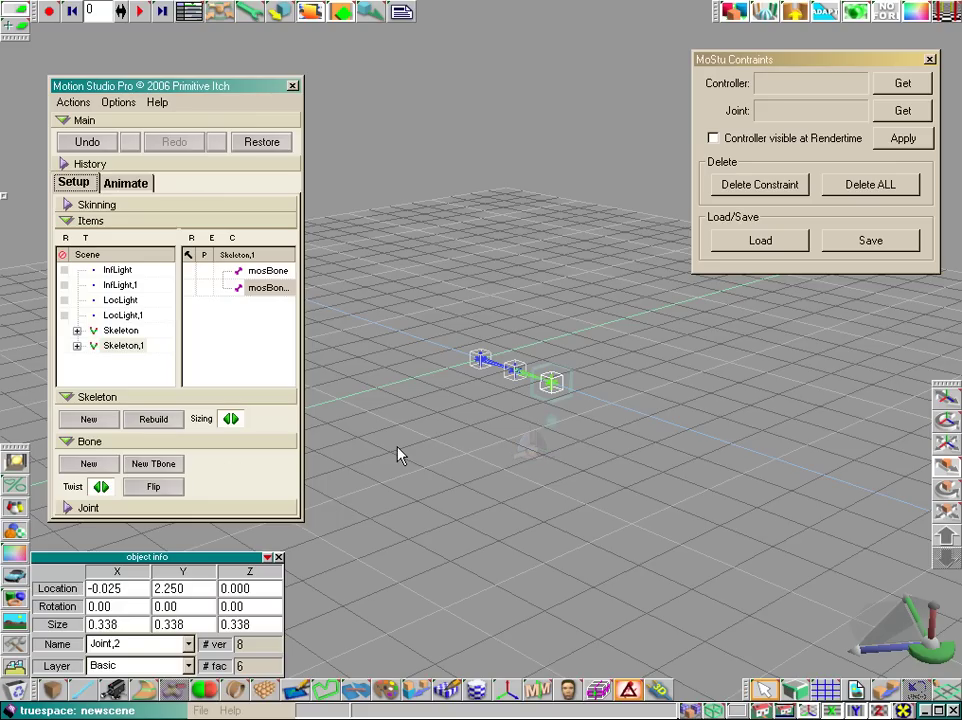
Show both skeletons together and raise all joints of the second one to a height of about 2.2, meeting the vertical chain.
click(73, 102)
click(90, 138)
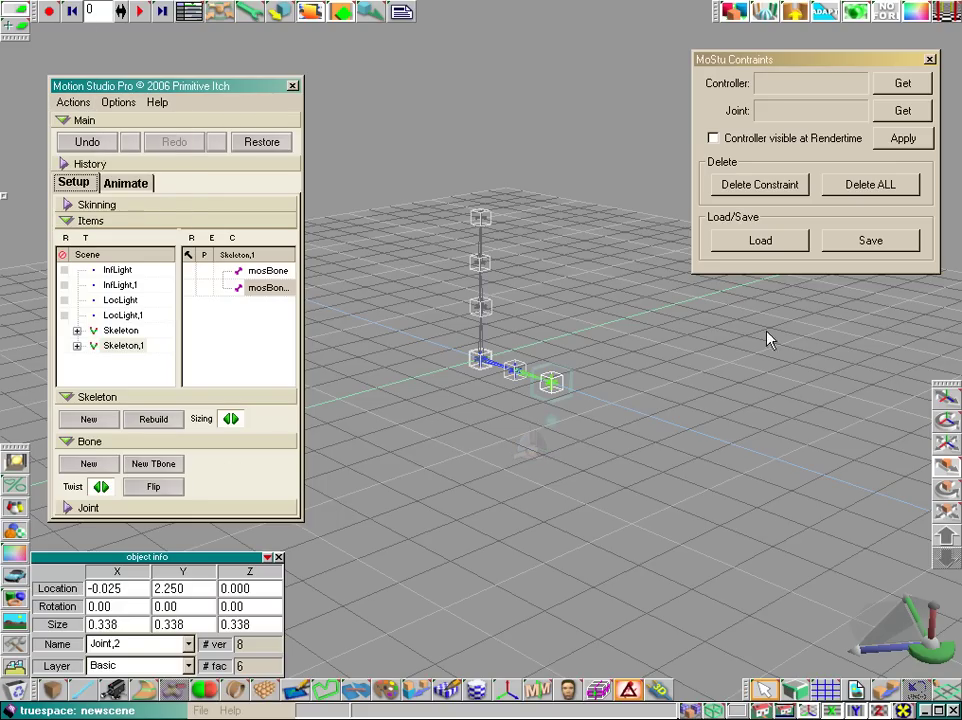
click(672, 352)
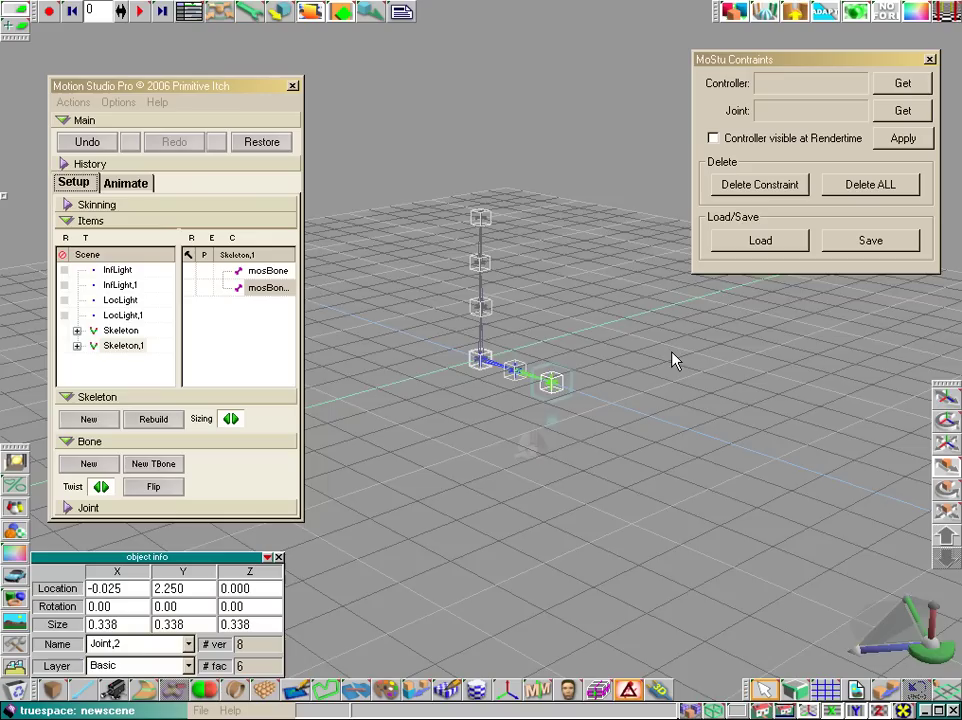
key(ctrl+f)
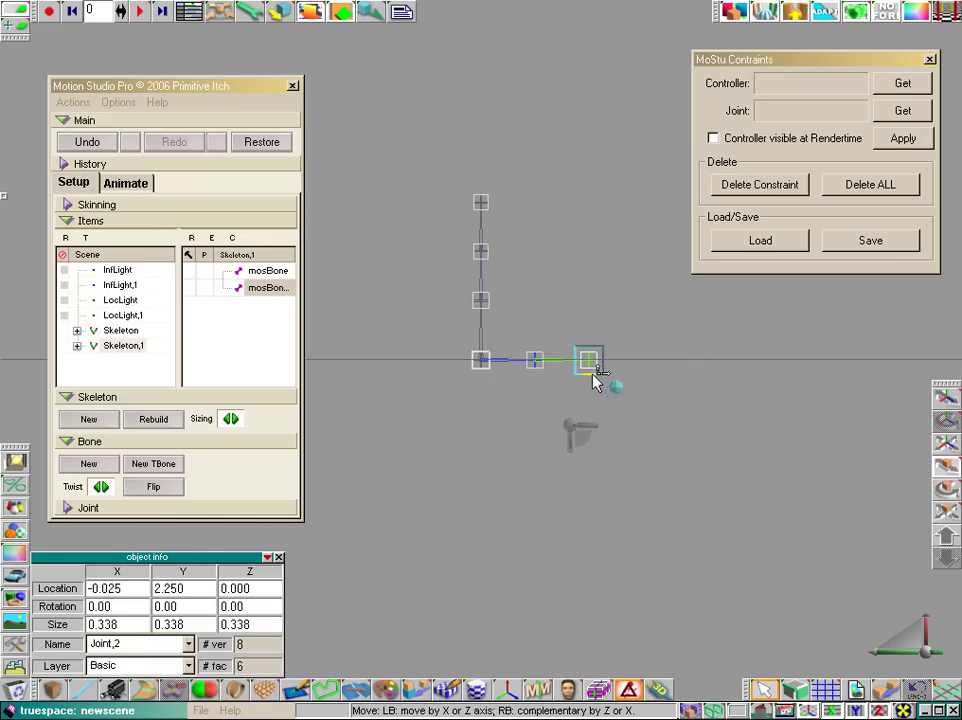
drag(597, 382, 590, 275)
click(535, 360)
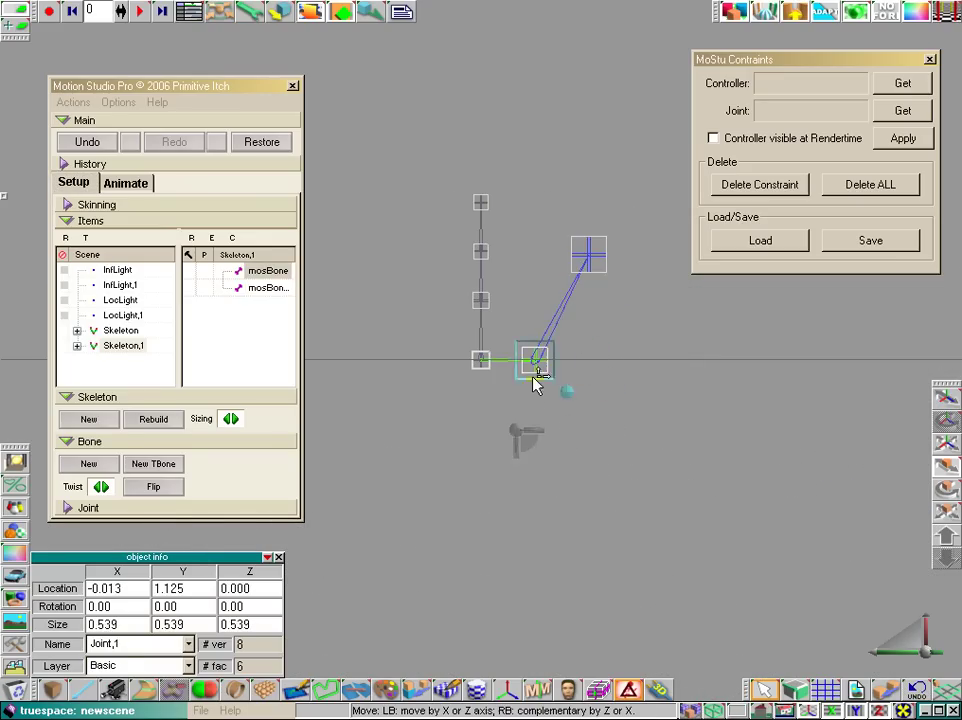
drag(537, 382, 537, 277)
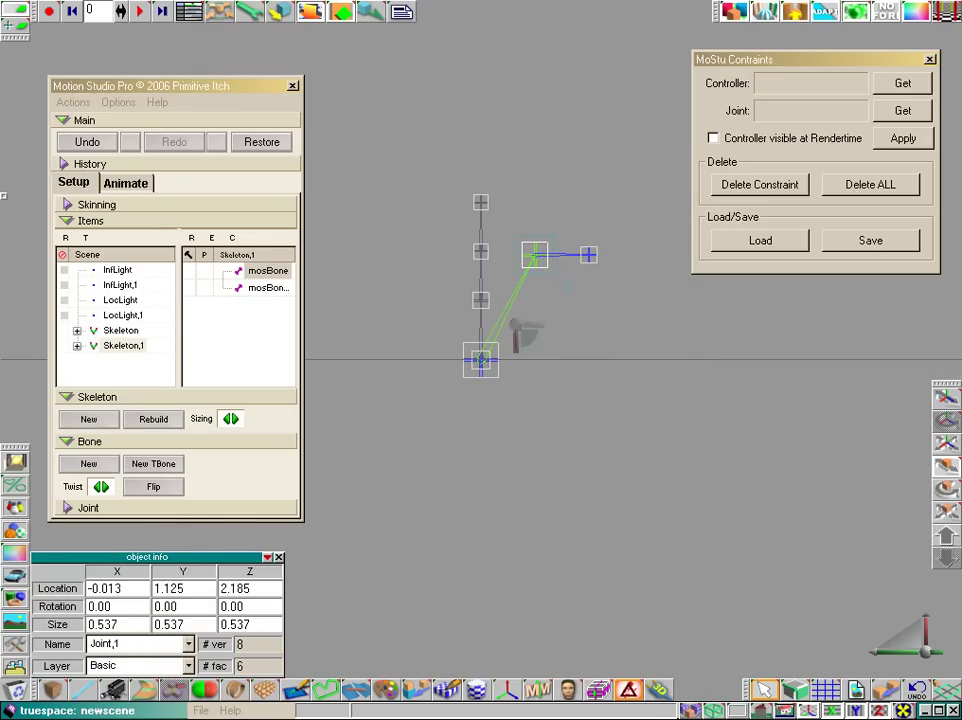
click(481, 360)
drag(483, 386, 483, 276)
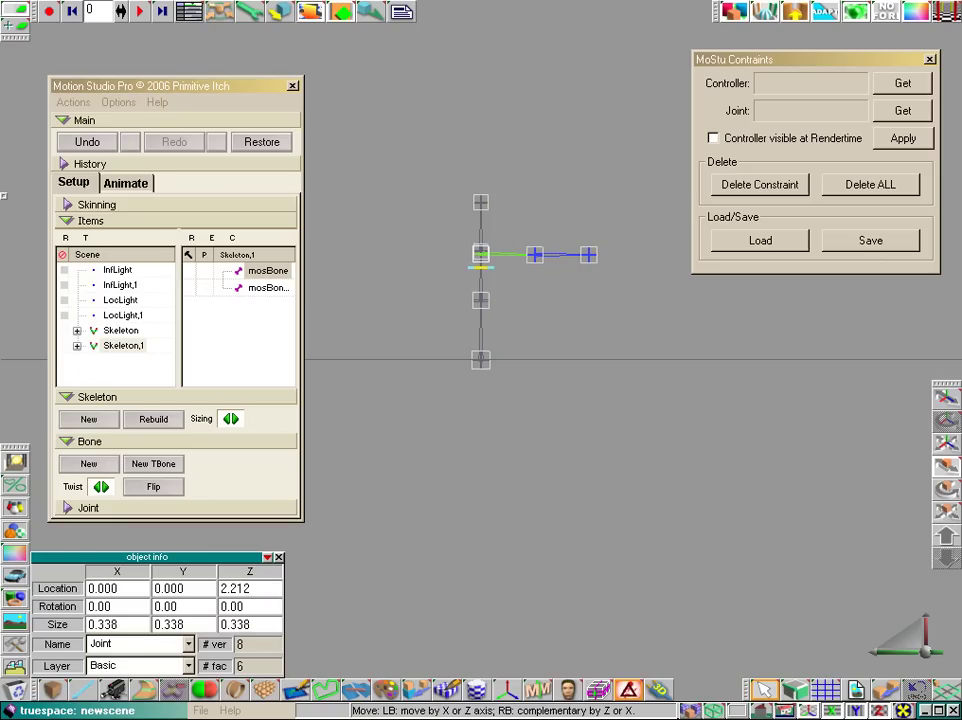
key(ctrl+p)
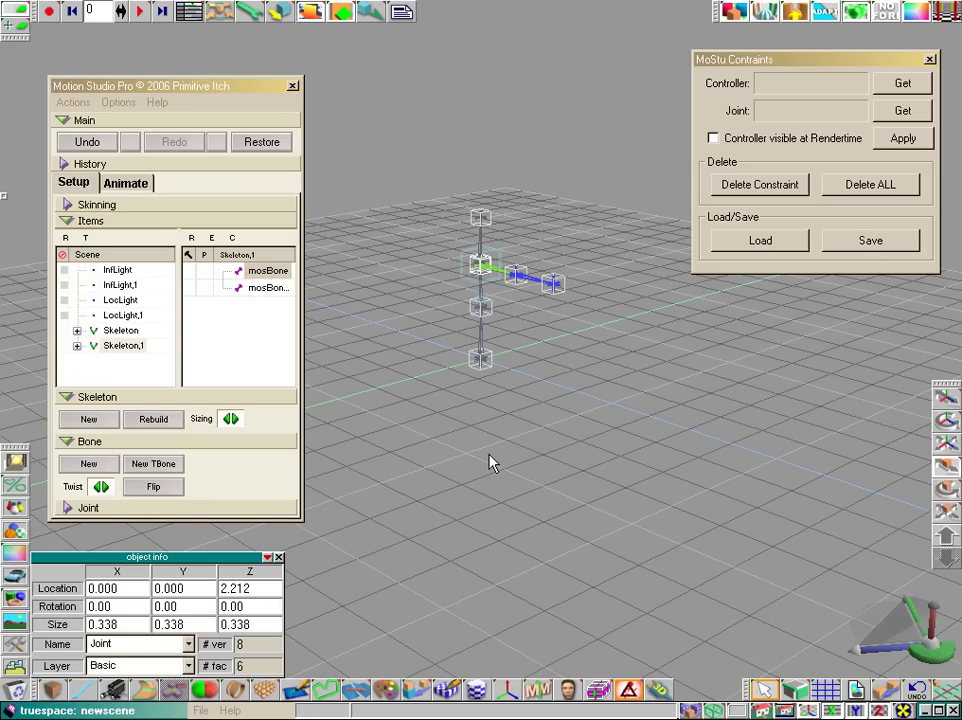
Attach Skeleton,1 to the mosBone,1 bone of the first skeleton and close the MoStu constraints dialog.
click(133, 335)
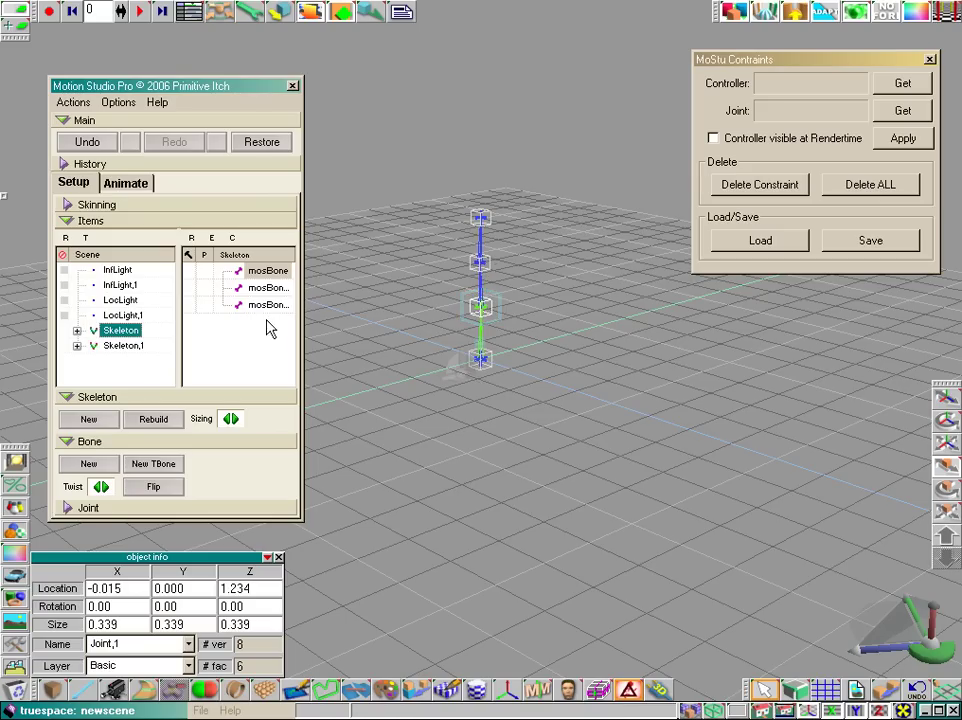
click(268, 288)
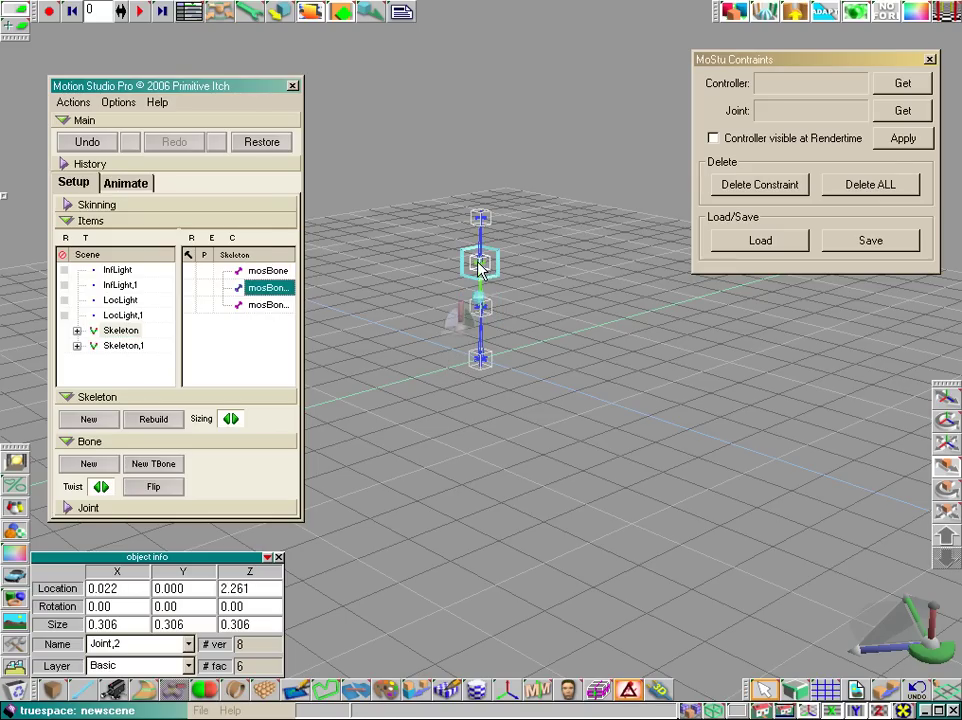
drag(122, 350, 268, 295)
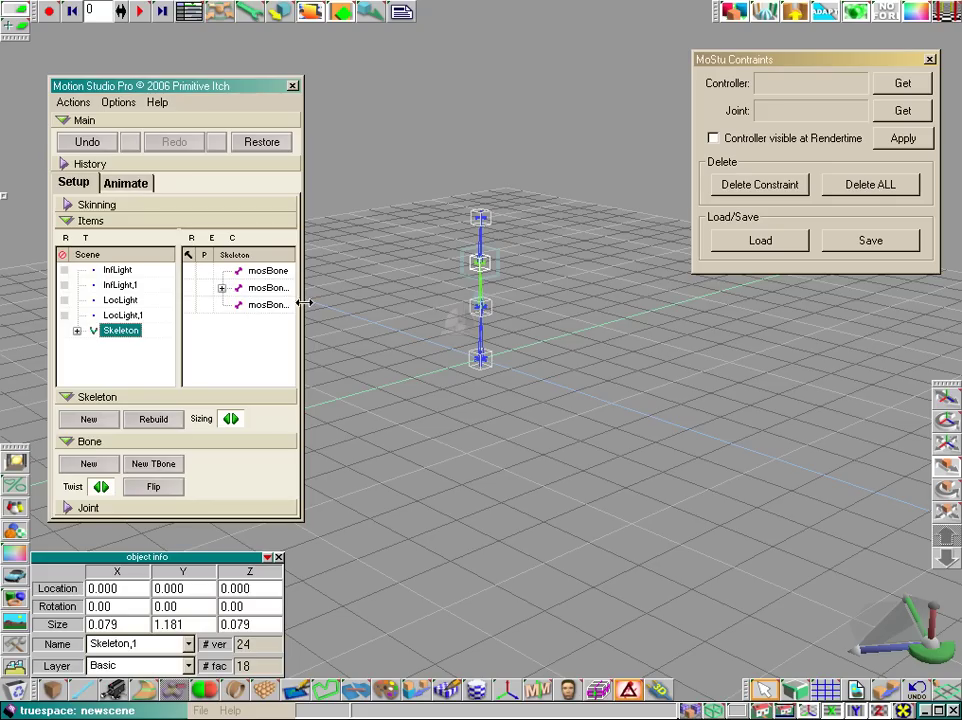
drag(301, 302, 349, 290)
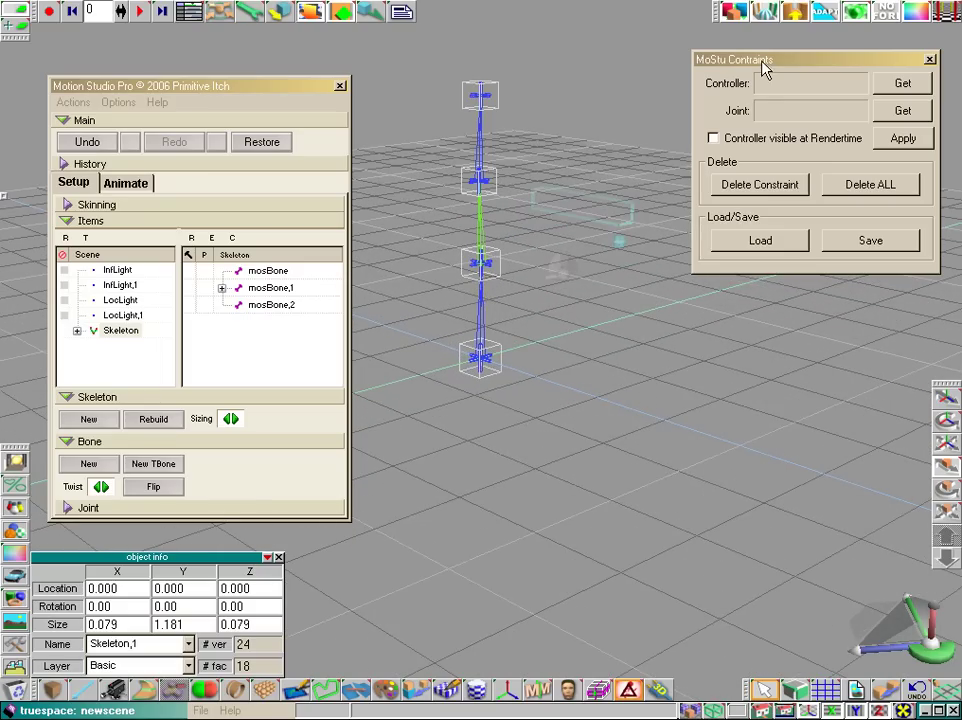
click(930, 60)
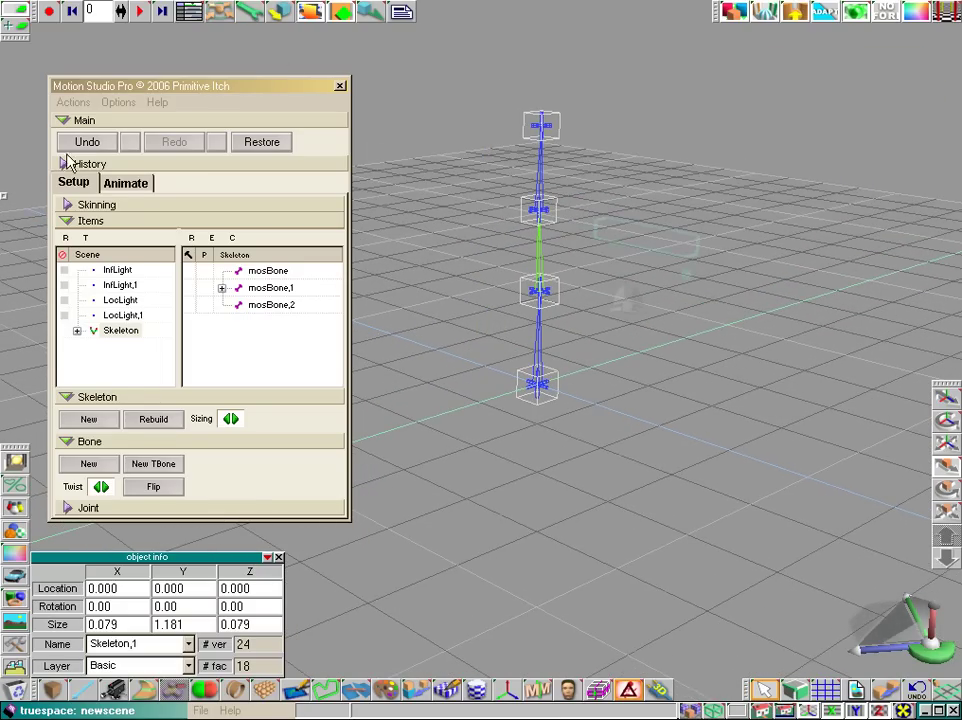
In animation mode, try picking the vertical chain's second-highest joint in the scene and check the selection options.
click(122, 185)
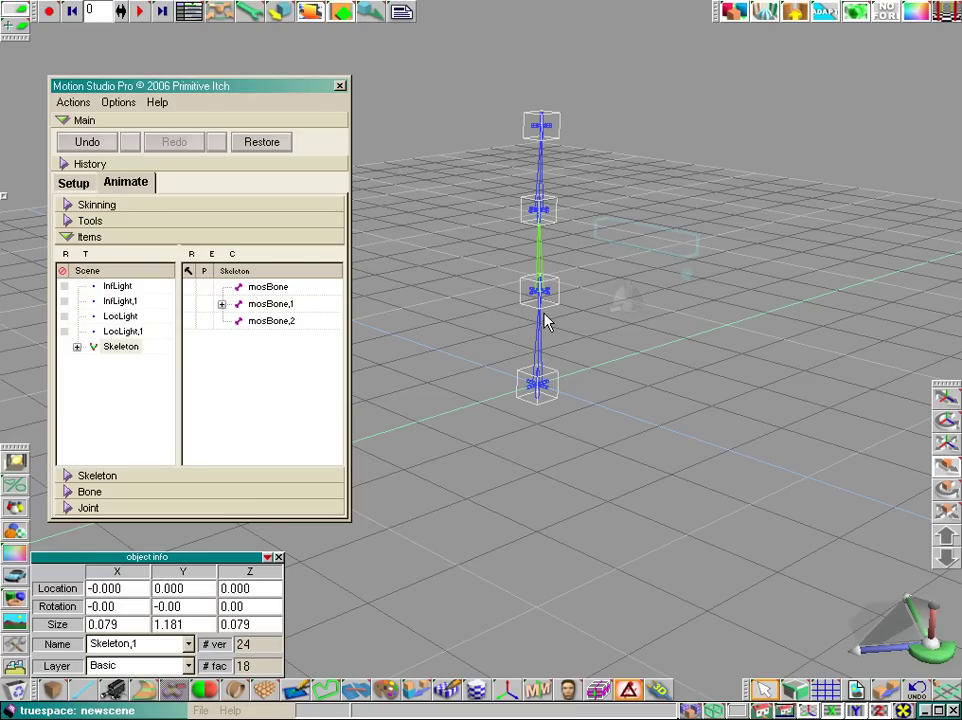
click(538, 218)
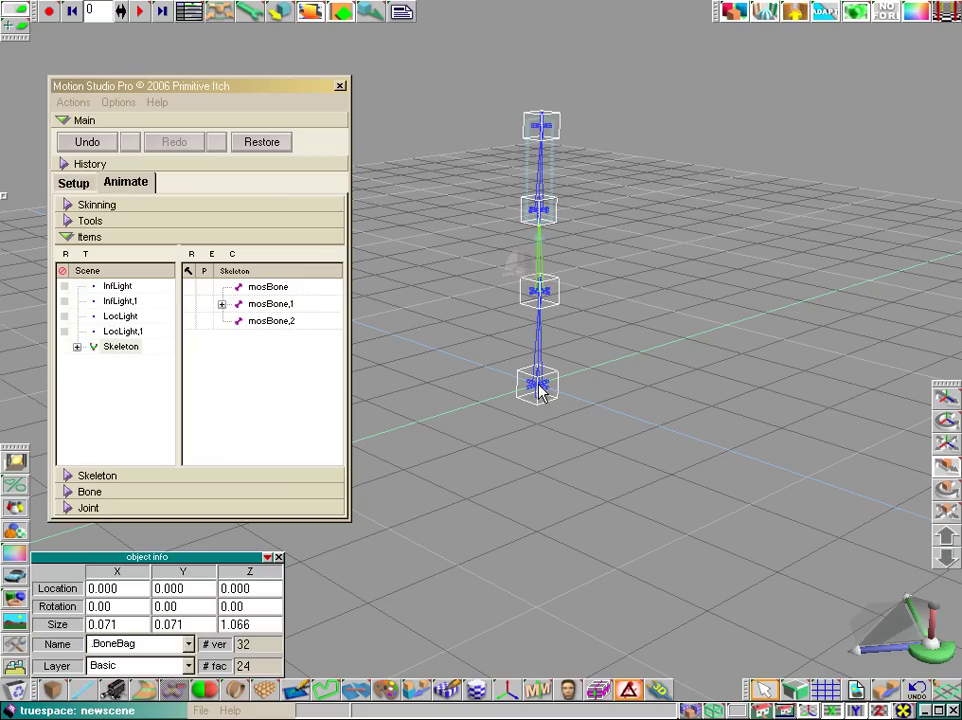
click(121, 104)
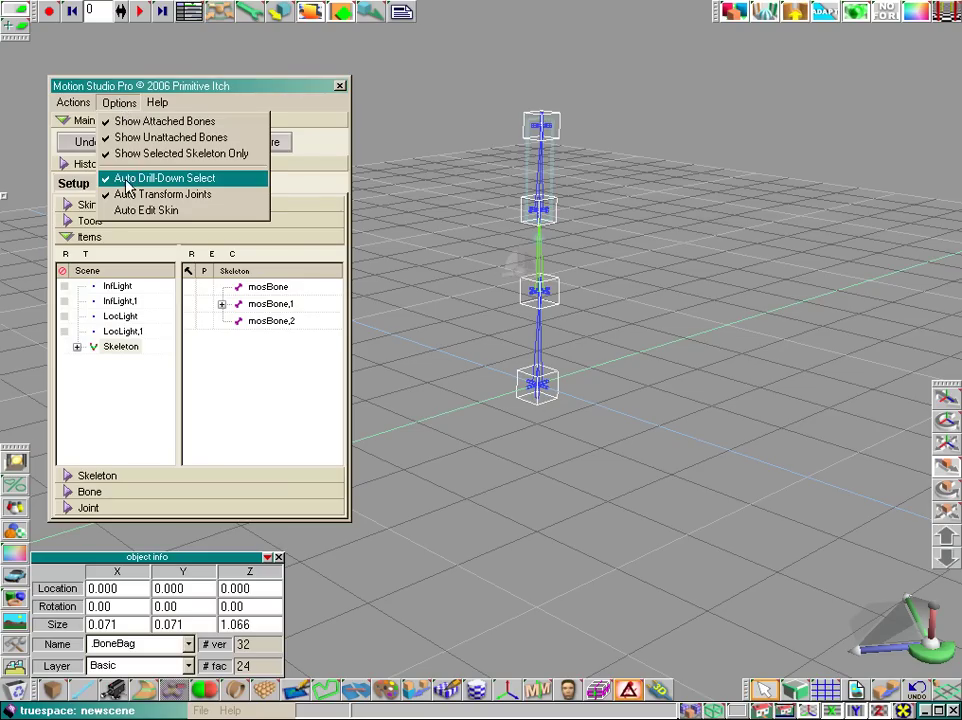
click(394, 196)
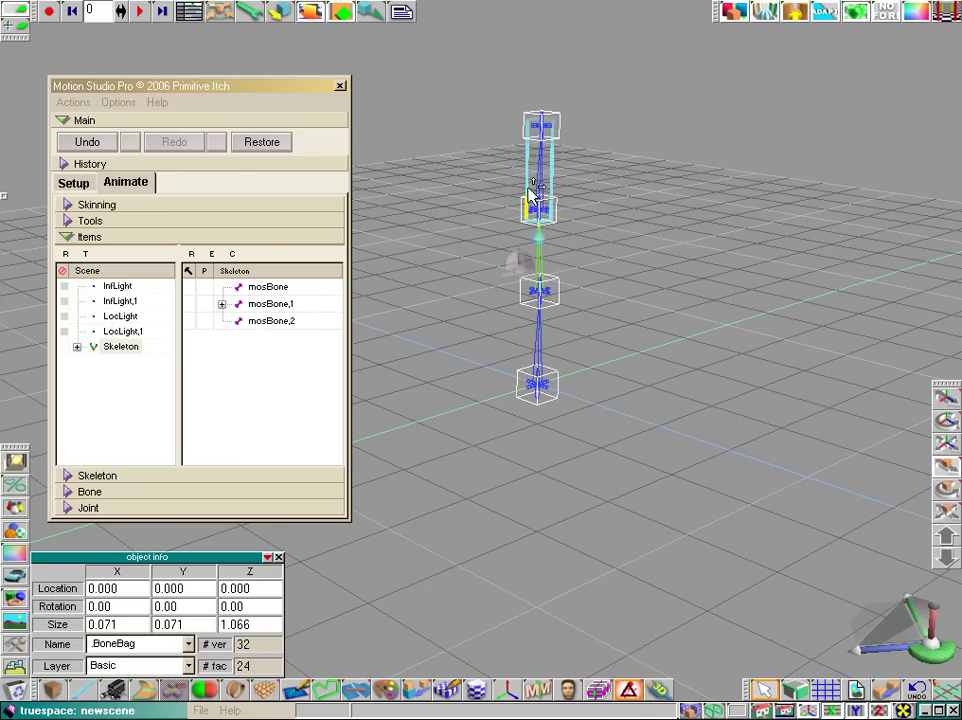
Test selecting the first skeleton's bones mosBone,1, mosBone,2 and mosBone one after another by name.
click(258, 305)
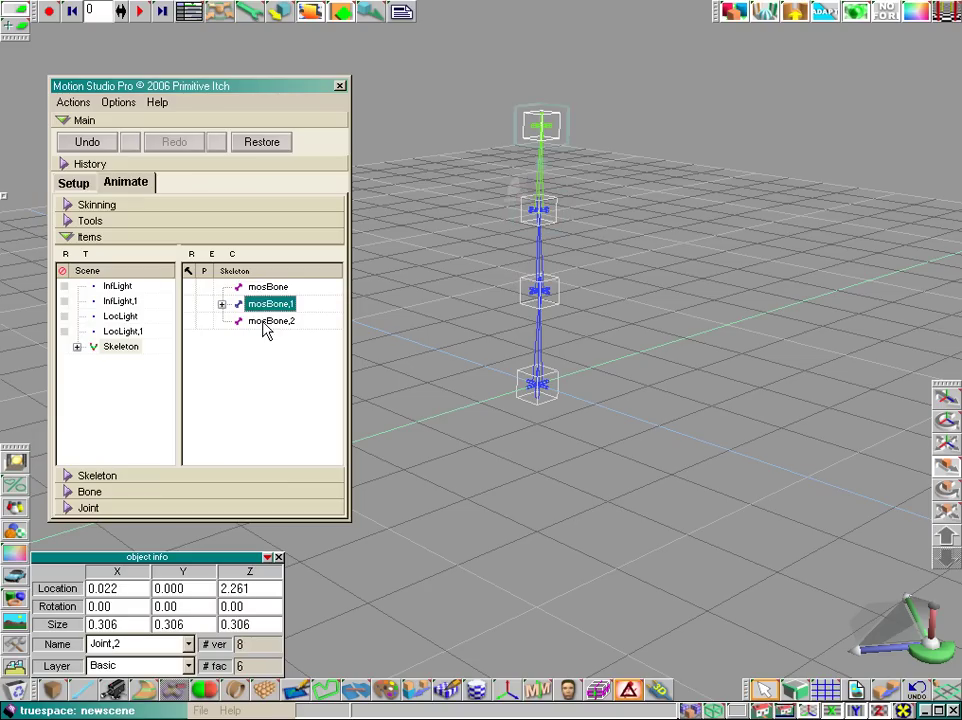
click(262, 321)
click(268, 288)
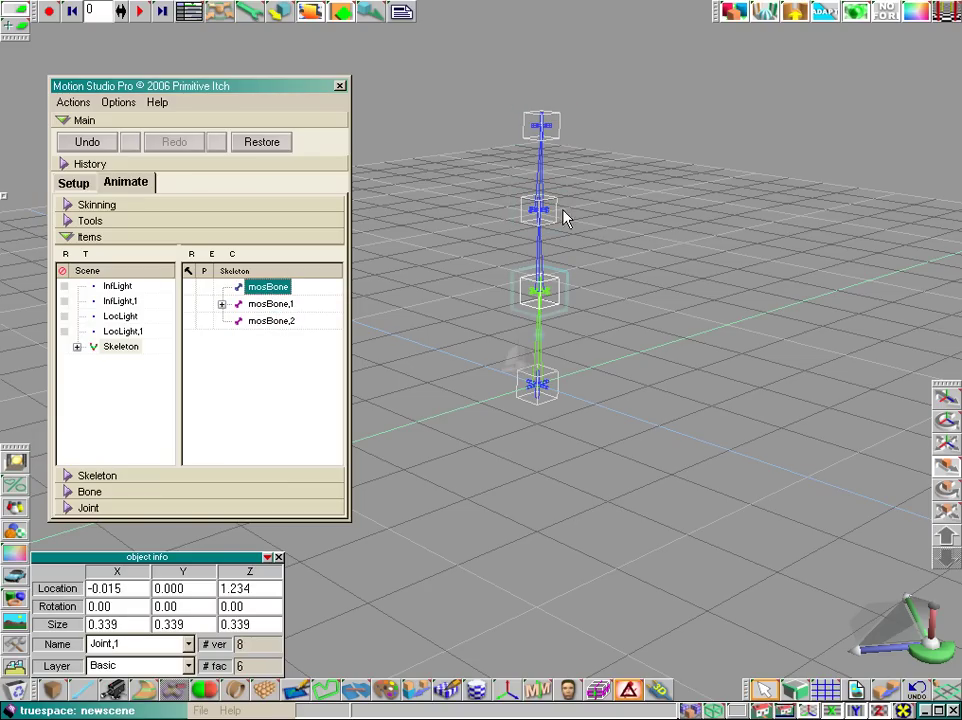
Expand the first skeleton's hierarchy and select mosBone,1 of the nested Skeleton,1.
click(77, 346)
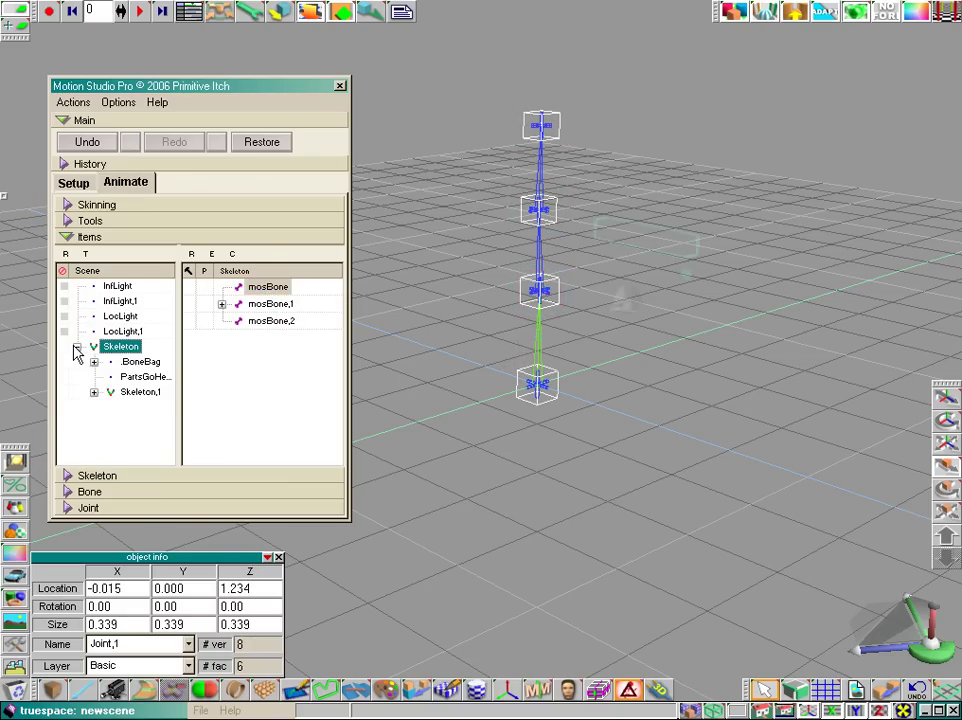
click(94, 392)
click(142, 392)
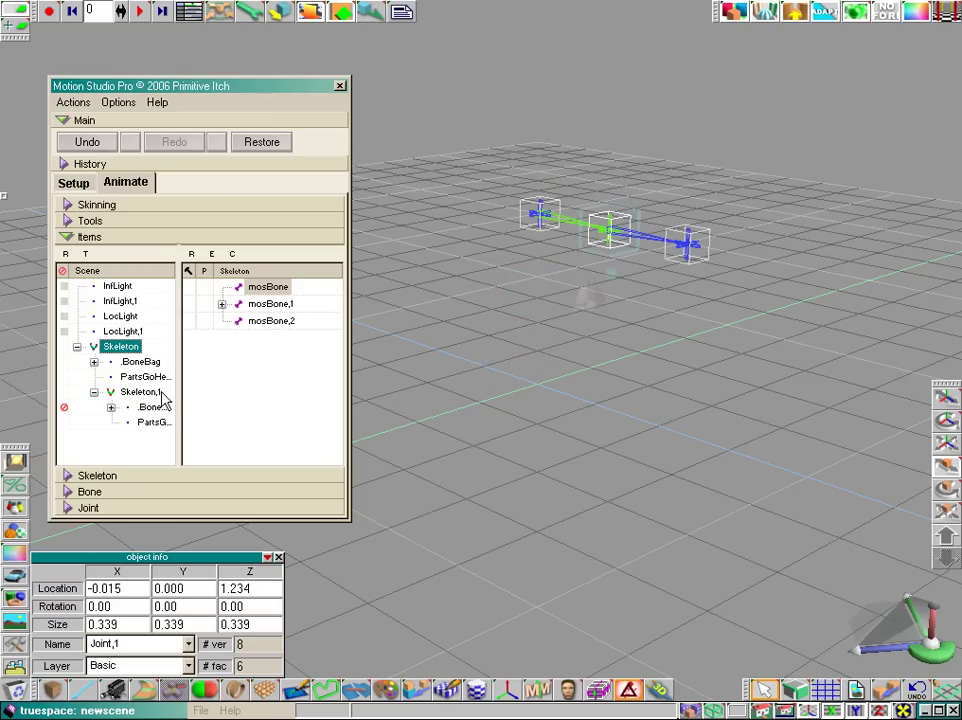
click(268, 306)
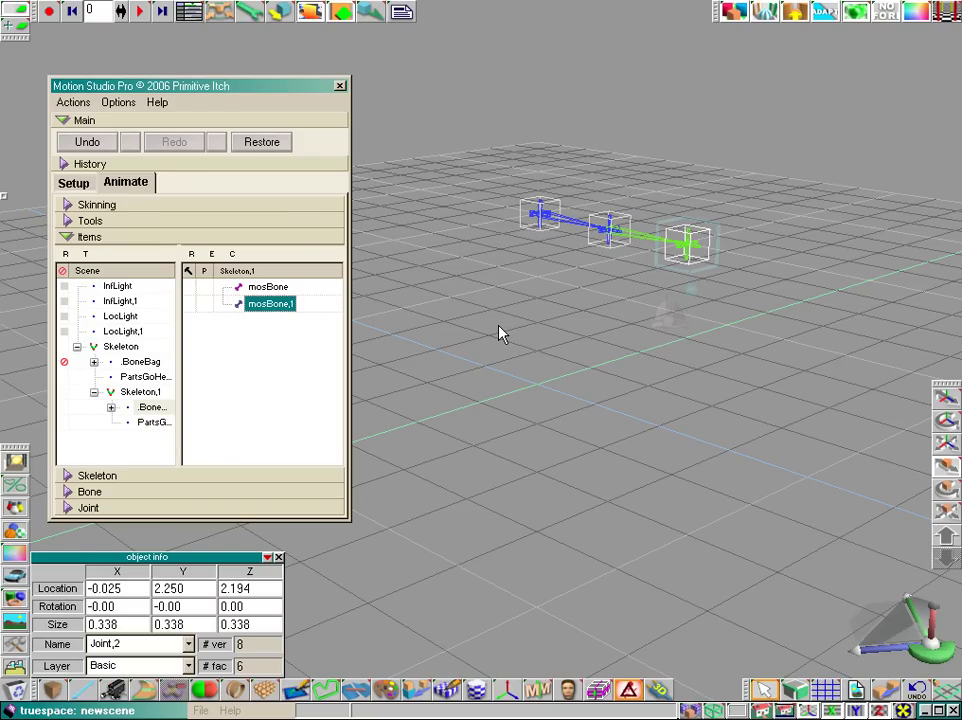
Move the Motion Studio window out of the way and add the green single arrow from the Polys library.
click(629, 689)
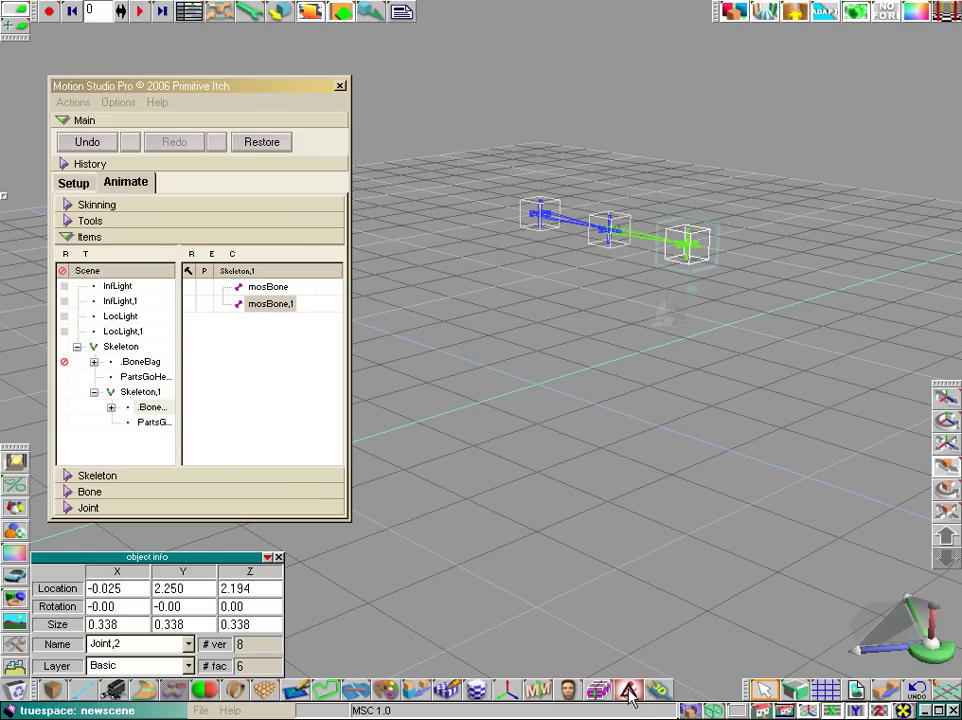
drag(247, 92, 0, 80)
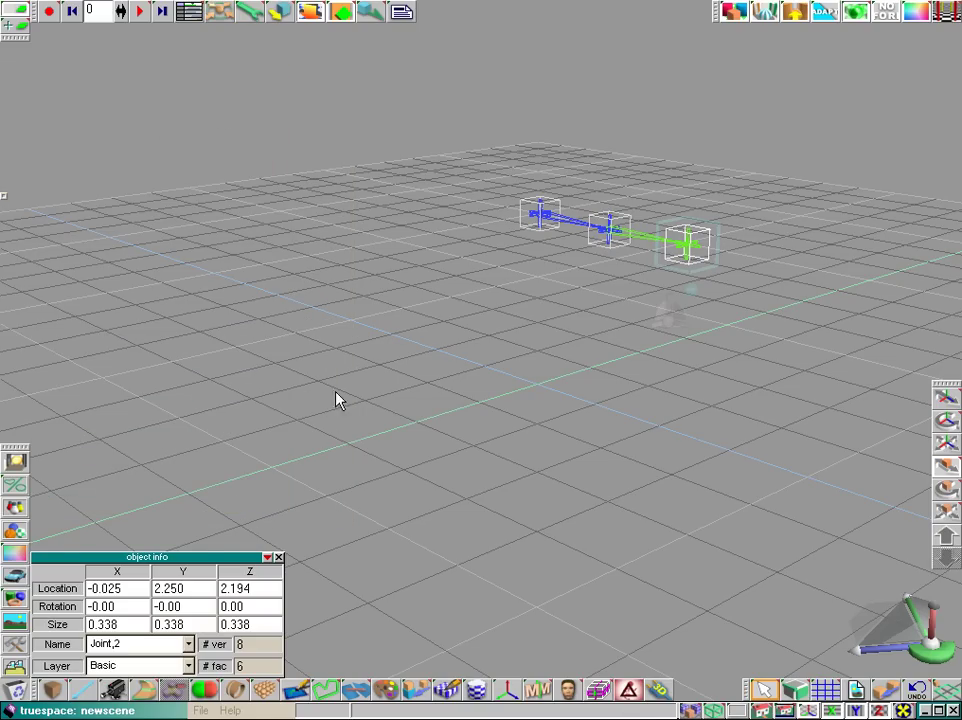
click(16, 578)
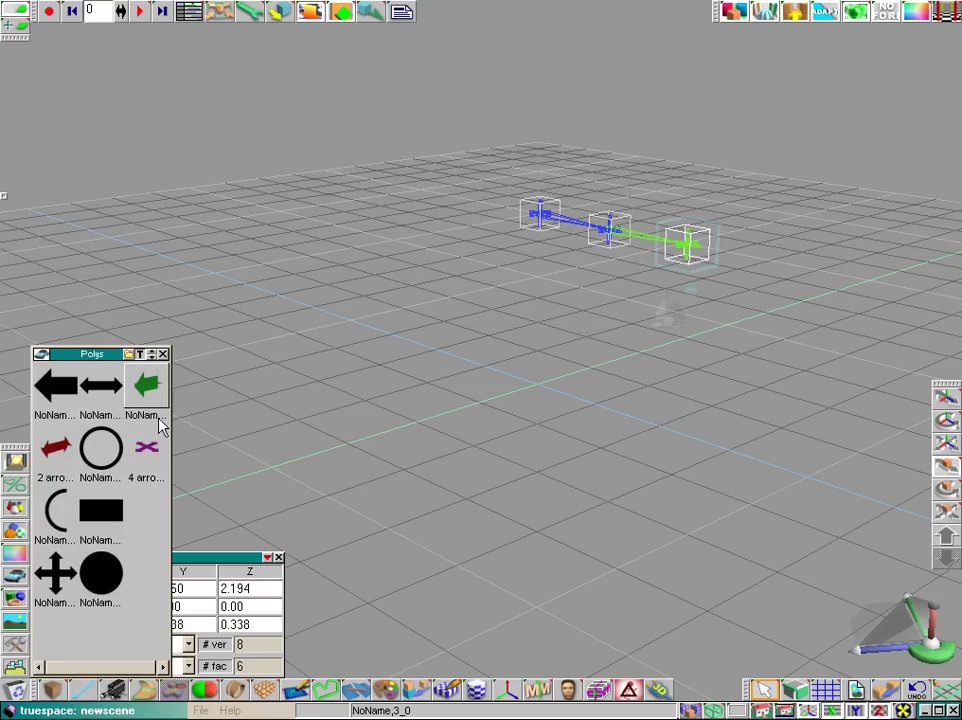
click(147, 395)
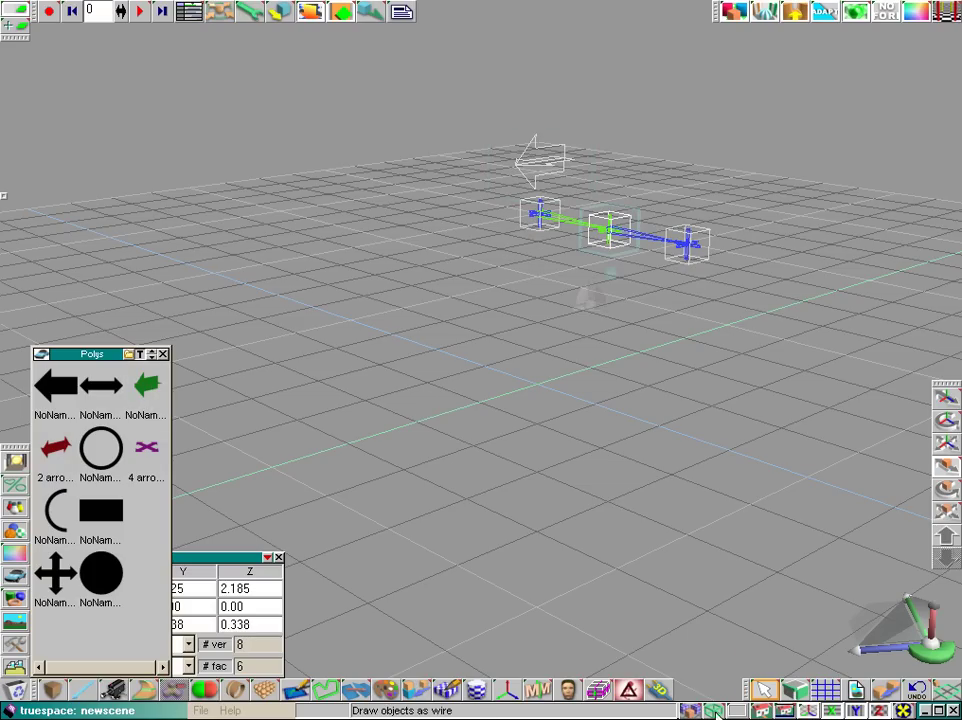
Display the objects as solid and move the green arrow away from the skeleton to about X 1.44.
drag(714, 710, 714, 643)
click(540, 173)
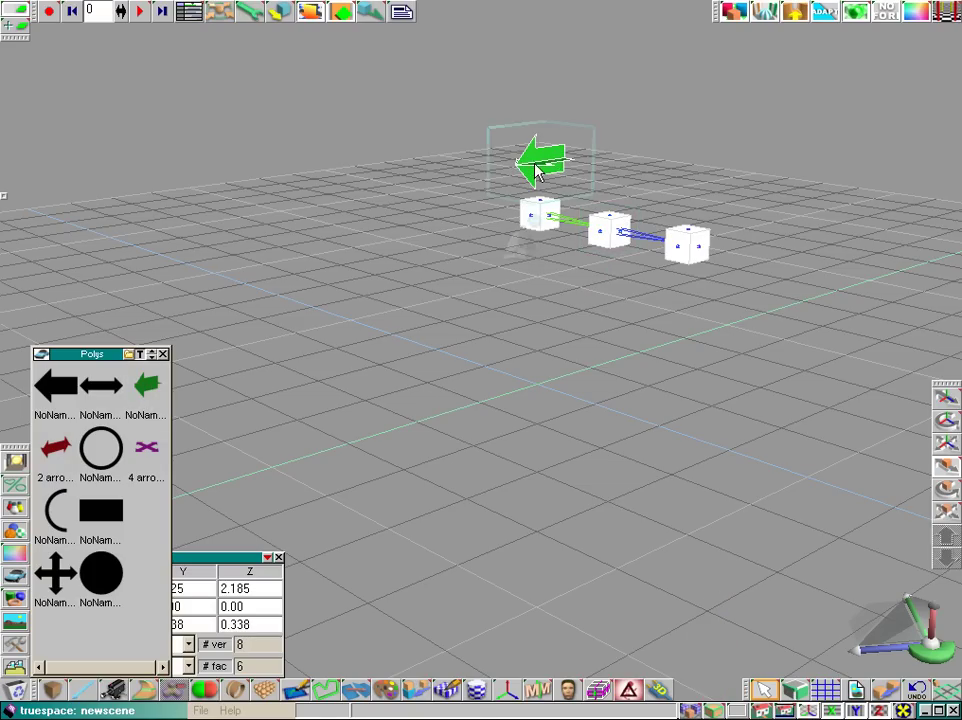
drag(513, 196, 425, 213)
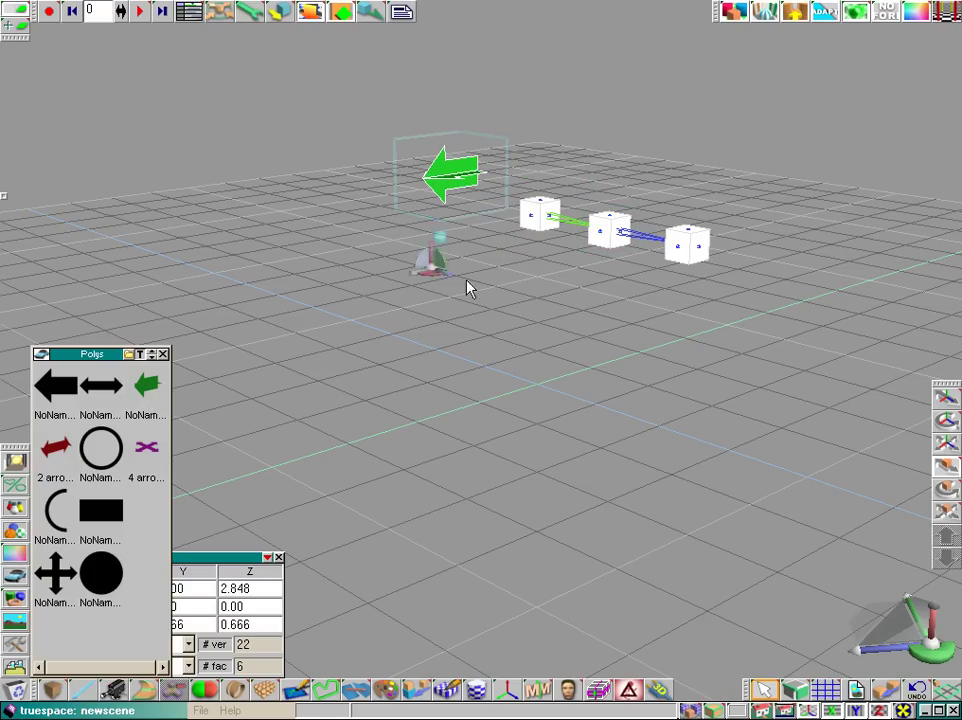
Add the red two-way arrow and purple four-way arrow from the Polys library, then close it and bring back Motion Studio.
click(56, 448)
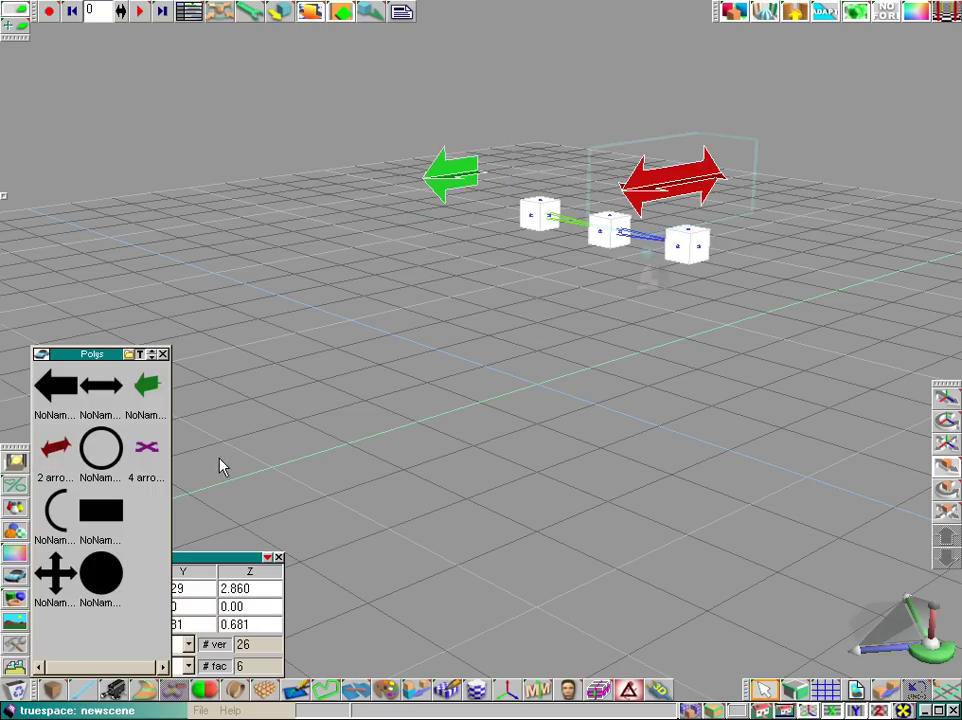
click(148, 450)
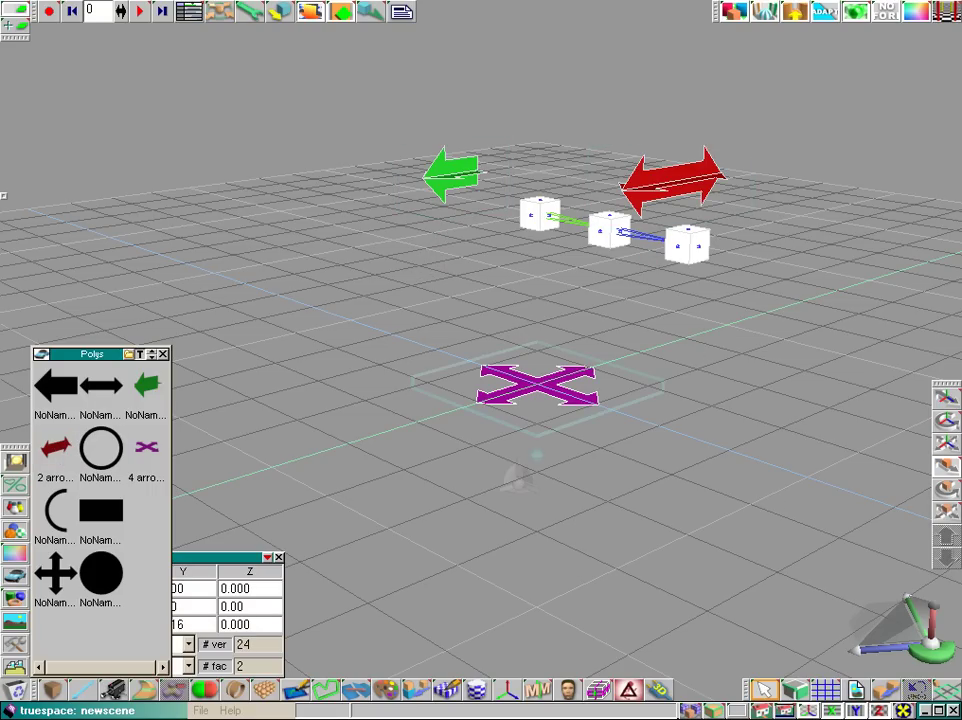
drag(0, 38, 130, 86)
click(162, 354)
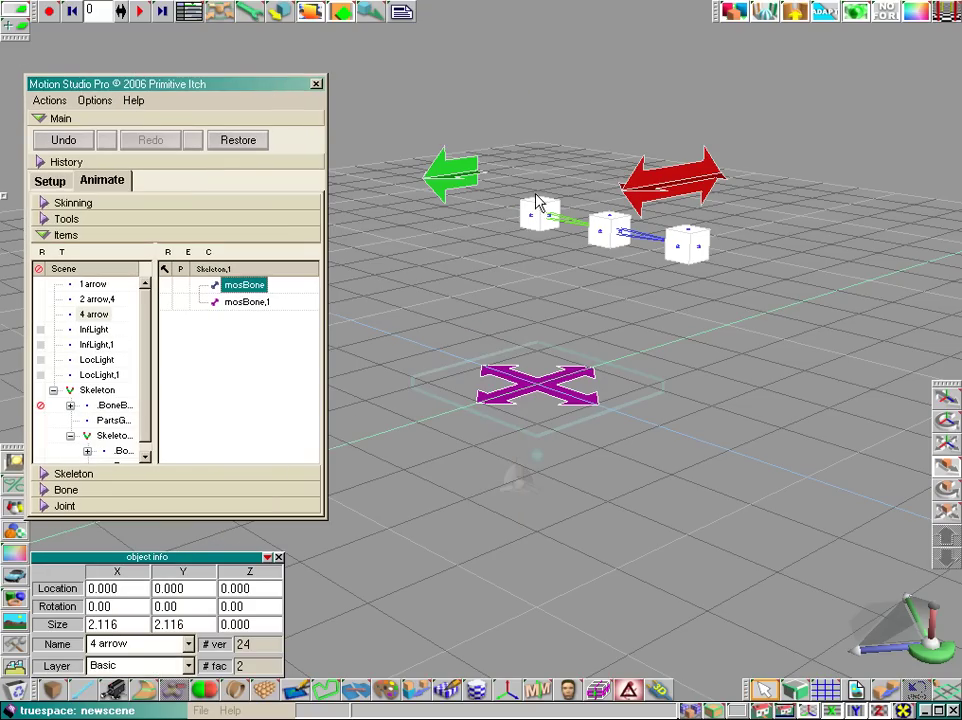
Move the green arrow farther from the skeleton along the X axis to about X 2.06.
click(452, 176)
mouse_move(932, 650)
mouse_down()
mouse_move(932, 672)
mouse_move(932, 652)
mouse_up()
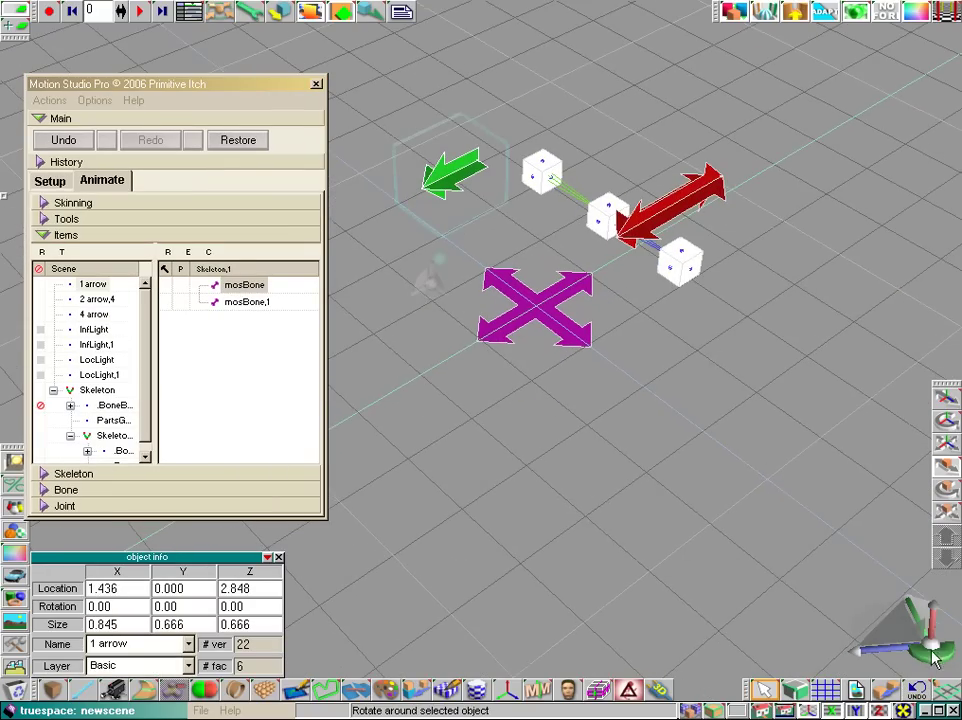
click(451, 178)
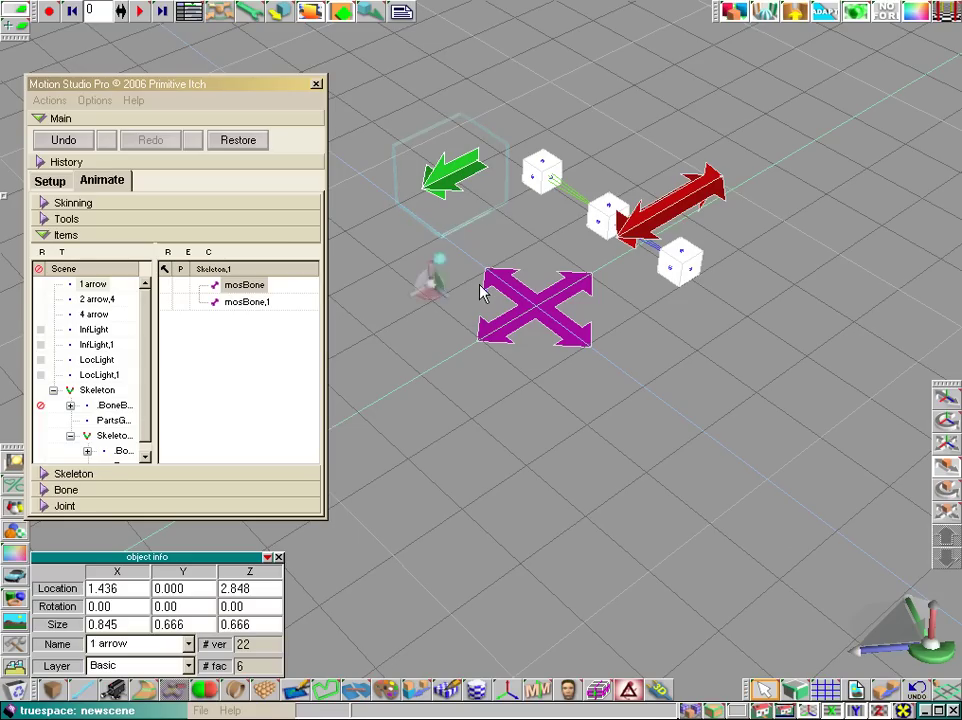
scroll(588, 345, up, 2)
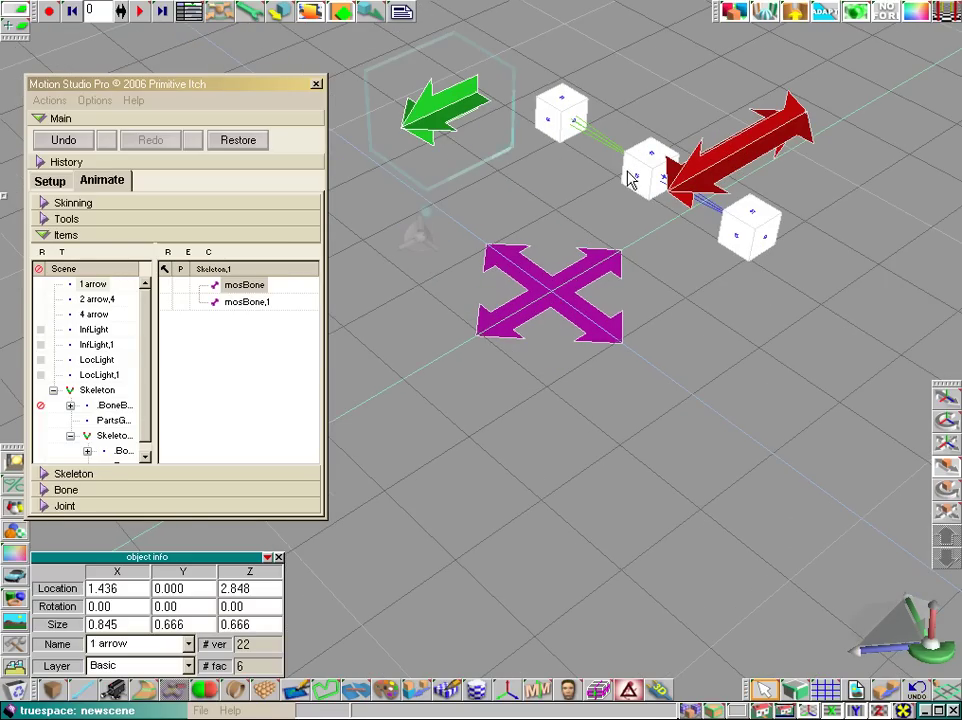
drag(932, 652, 936, 609)
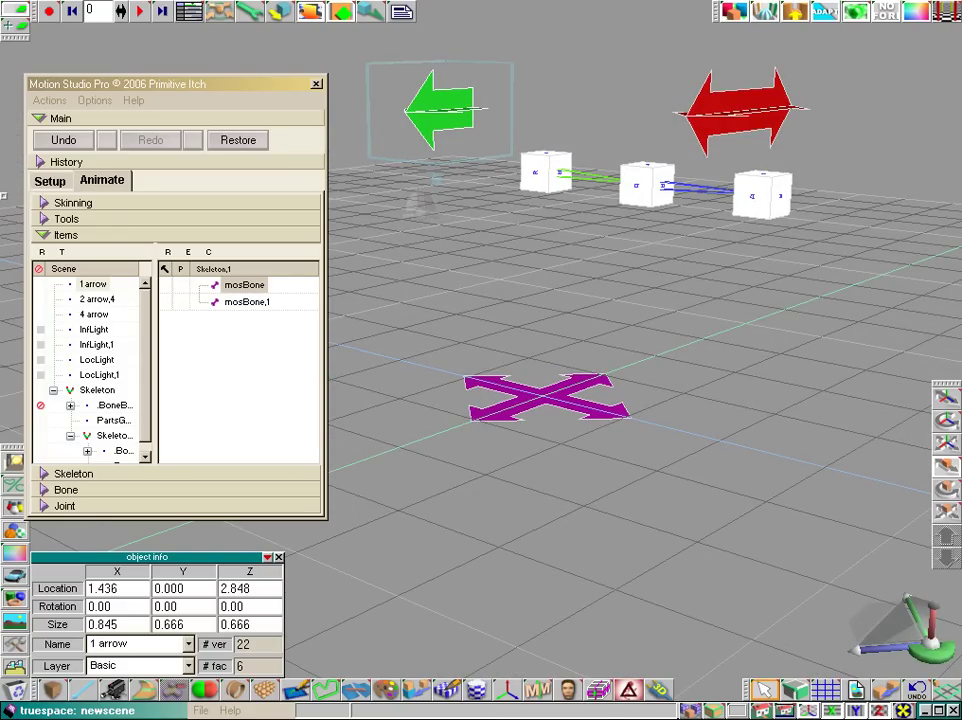
key(t)
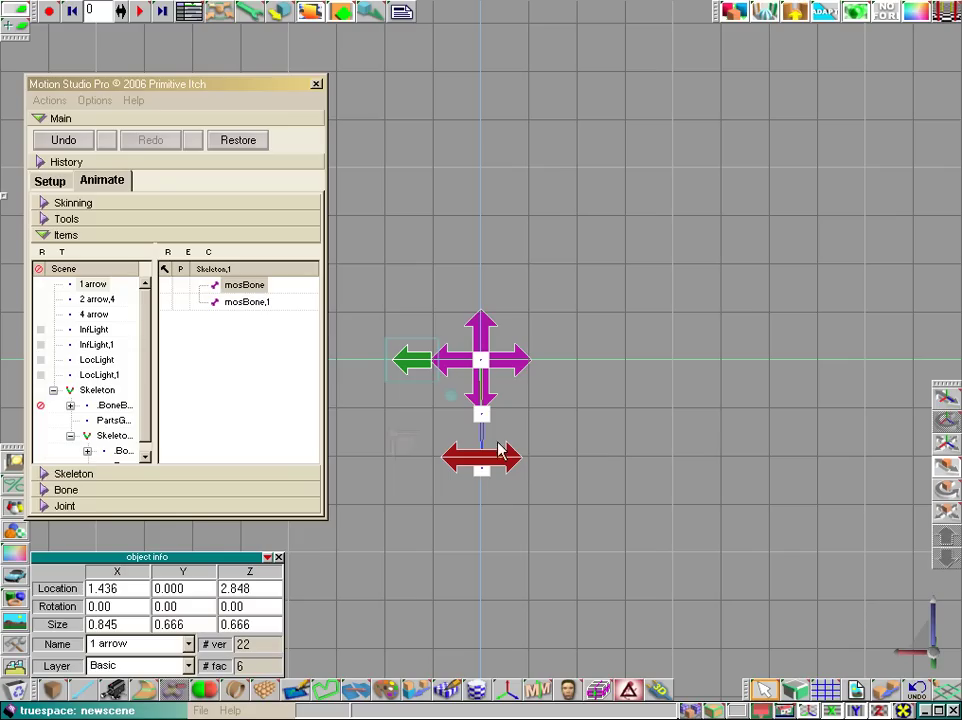
mouse_move(395, 370)
mouse_down()
mouse_move(368, 370)
mouse_move(384, 371)
mouse_up()
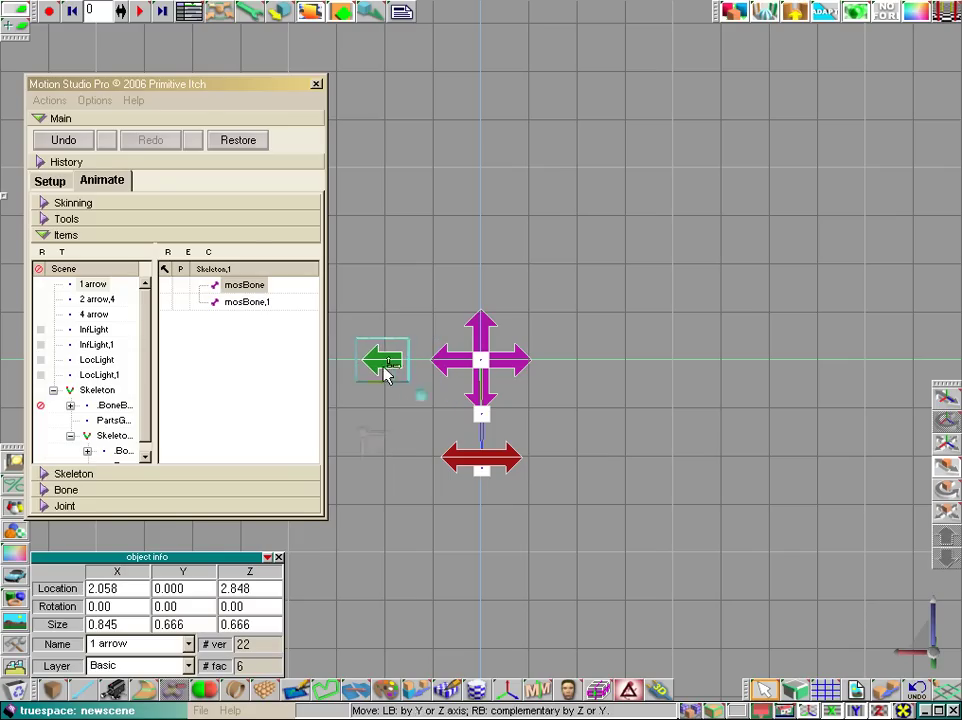
key(f)
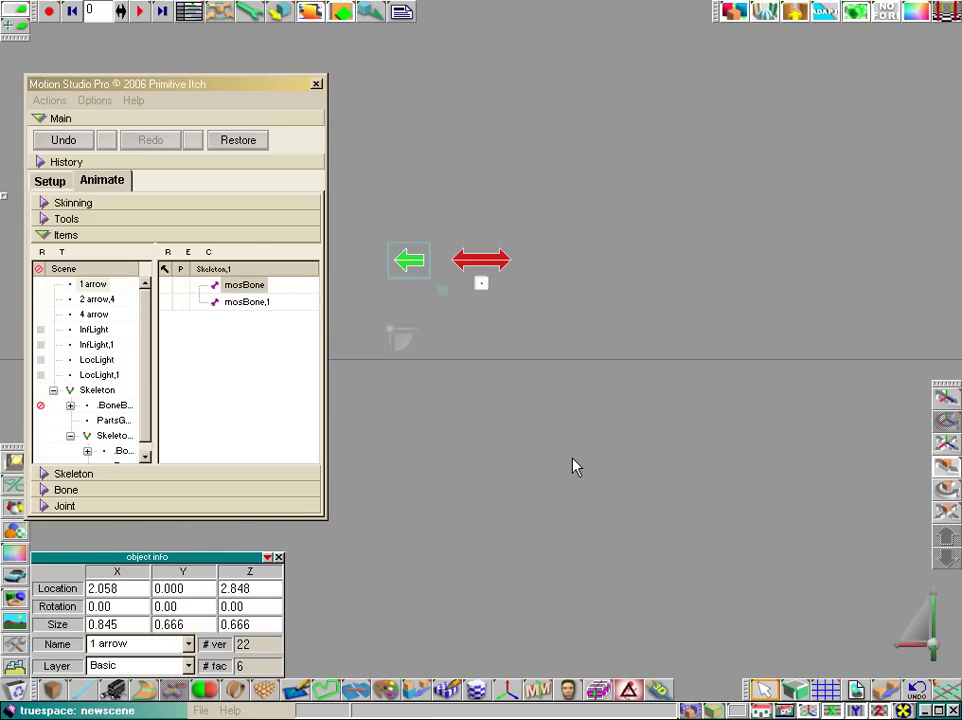
key(p)
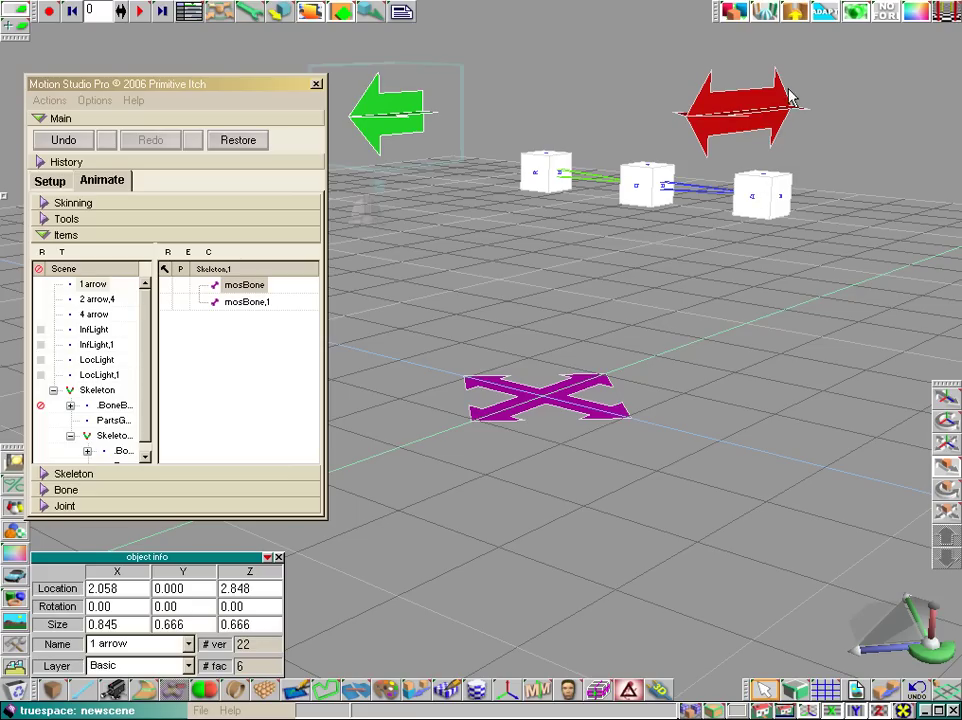
Align the red two-way arrow with the arm's end joint, at about X 0.00, Y 2.25 and Z 2.20.
click(753, 115)
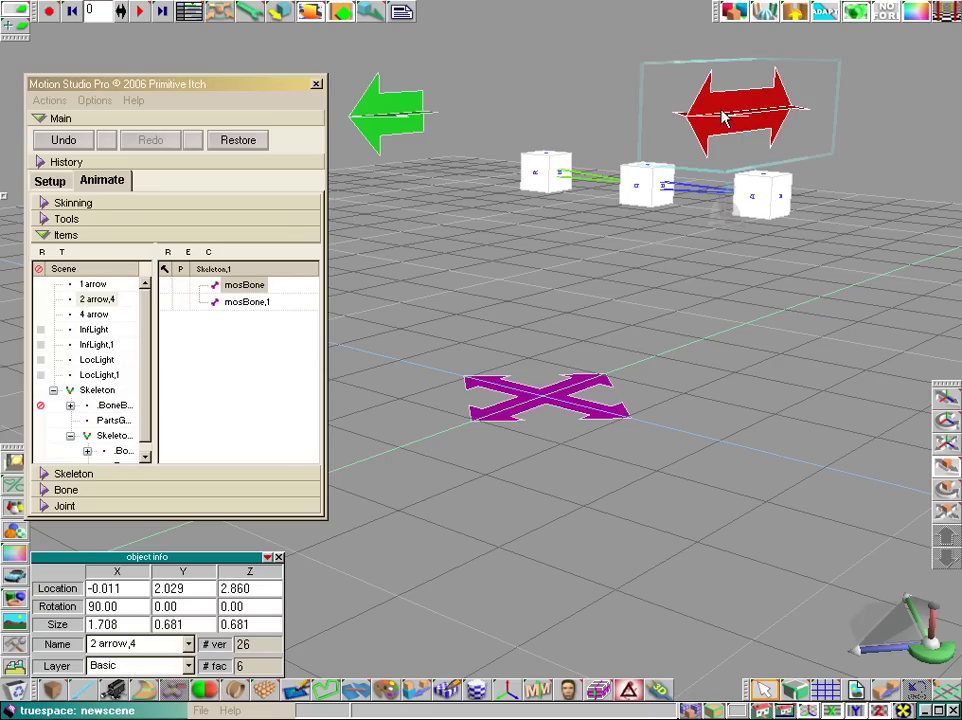
drag(724, 117, 770, 132)
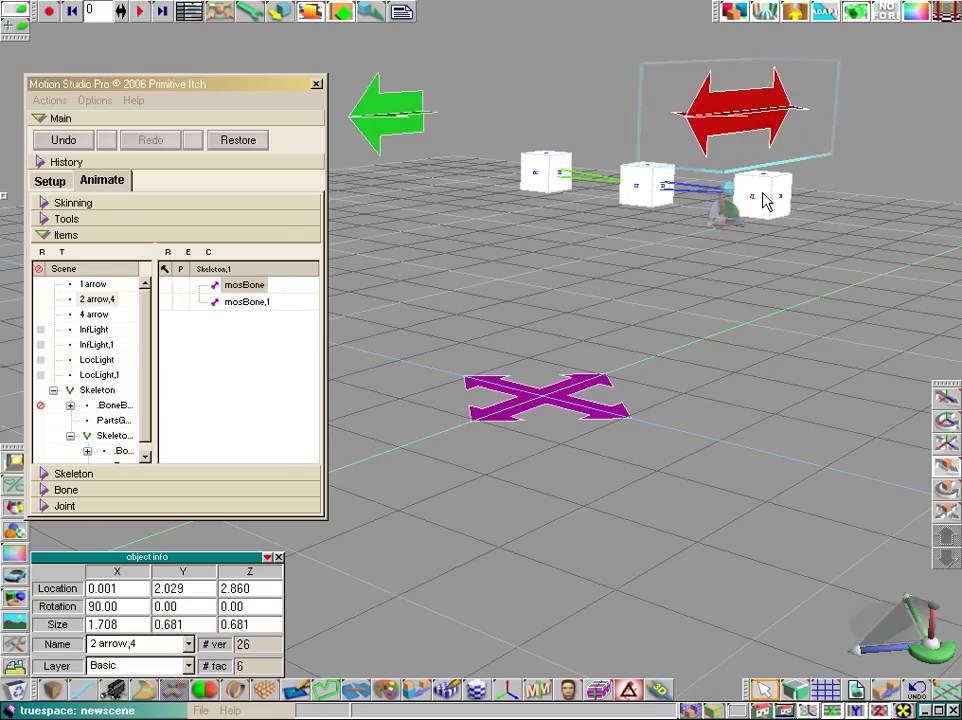
key(t)
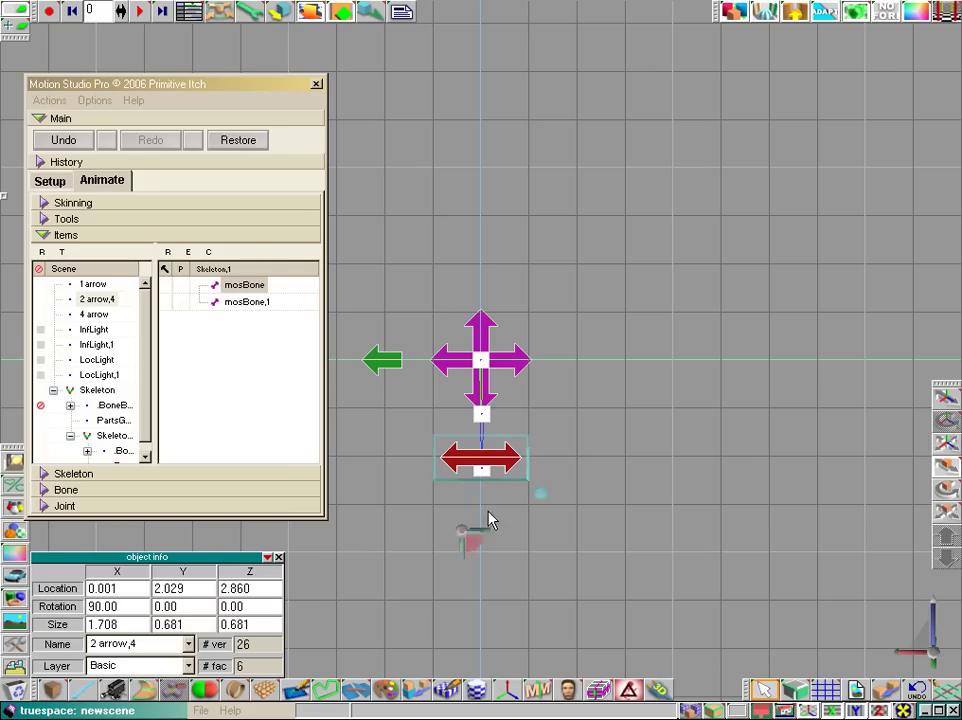
drag(489, 512, 489, 523)
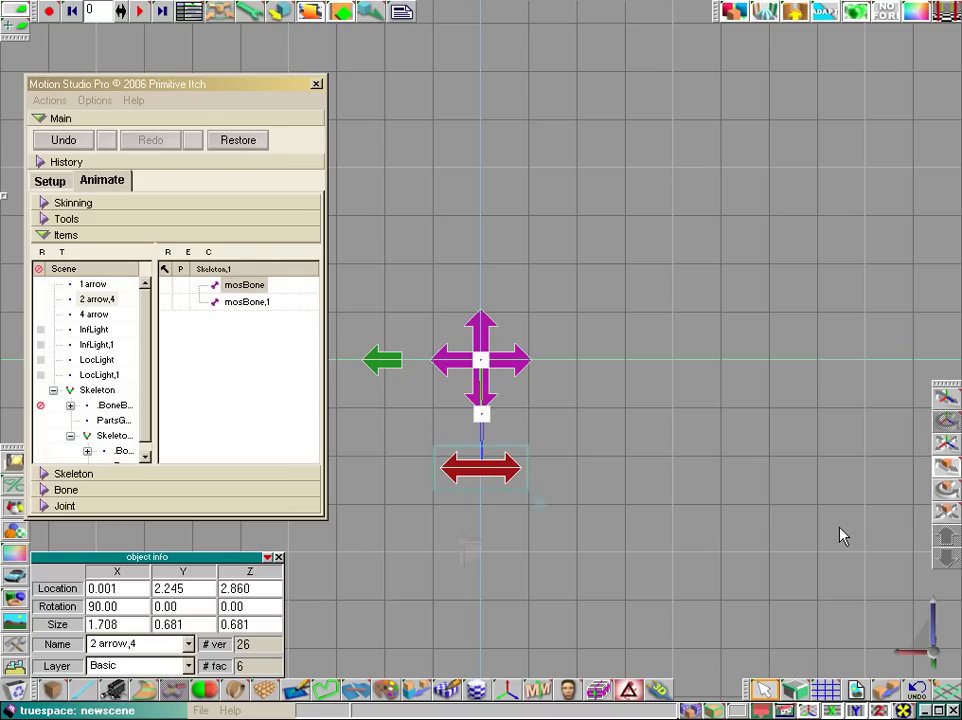
key(f)
drag(511, 303, 511, 401)
key(p)
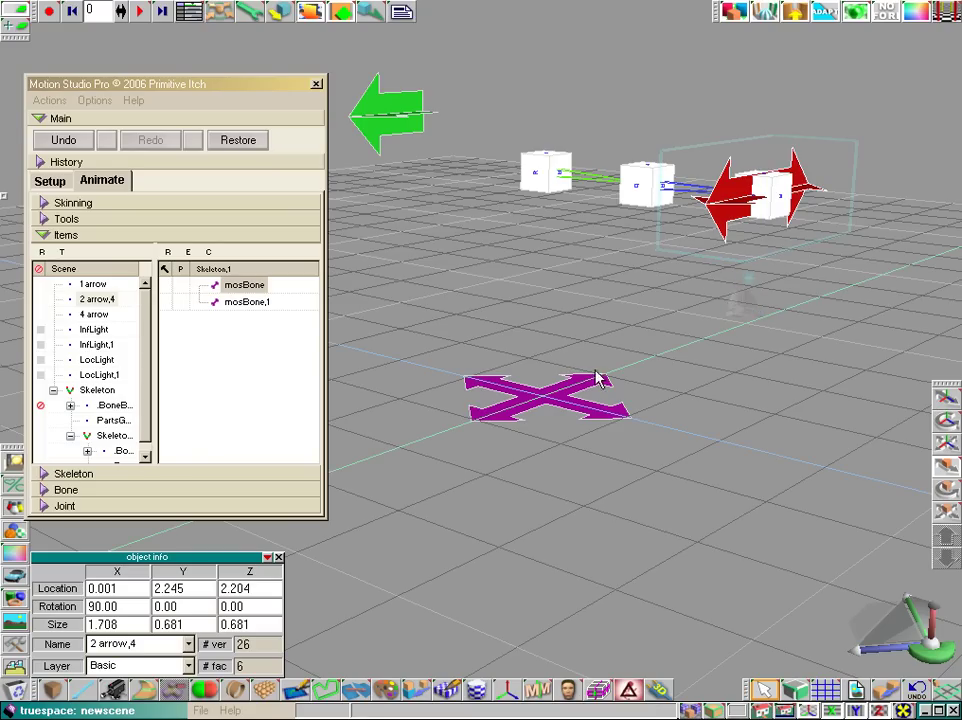
Select the first skeleton and its second-highest joint, and lower the green arrow to that joint's height, about Z 2.23.
click(90, 390)
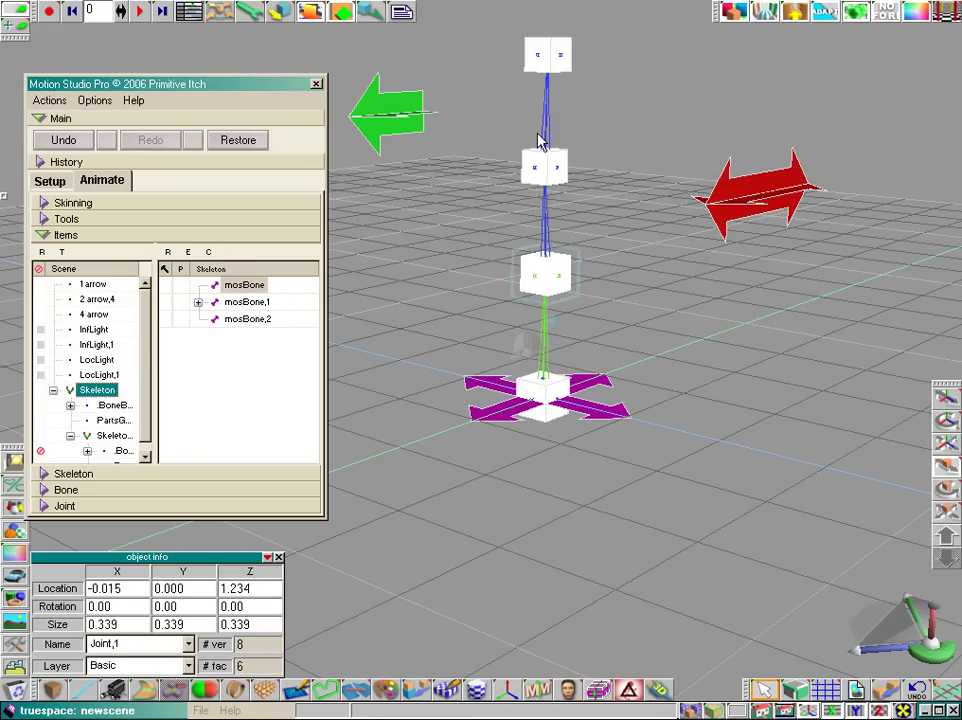
click(545, 167)
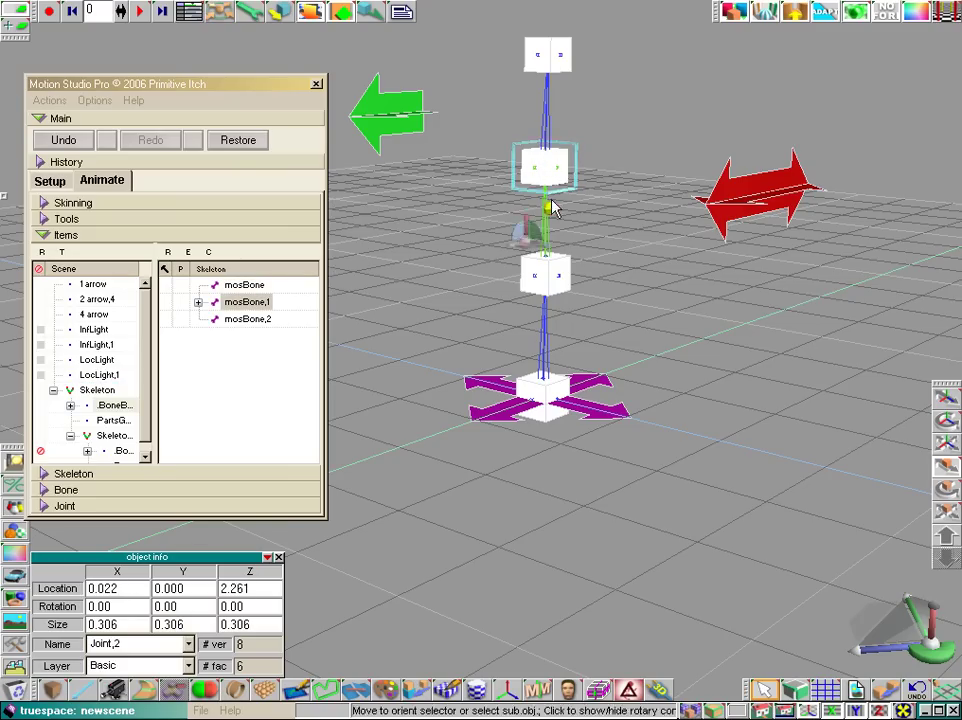
click(410, 118)
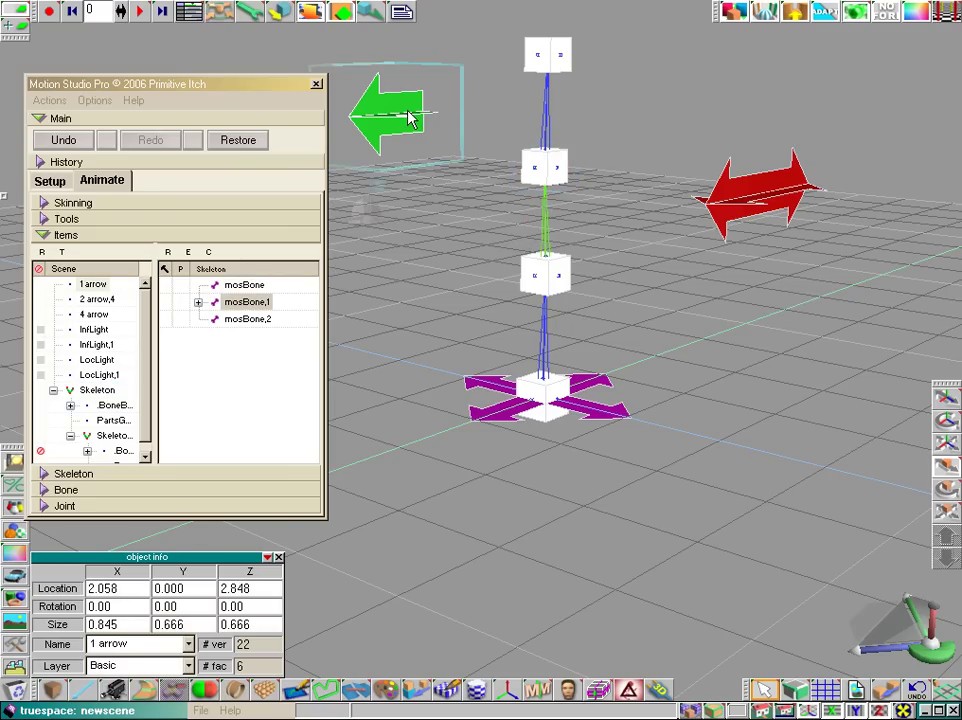
key(f)
drag(408, 277, 408, 299)
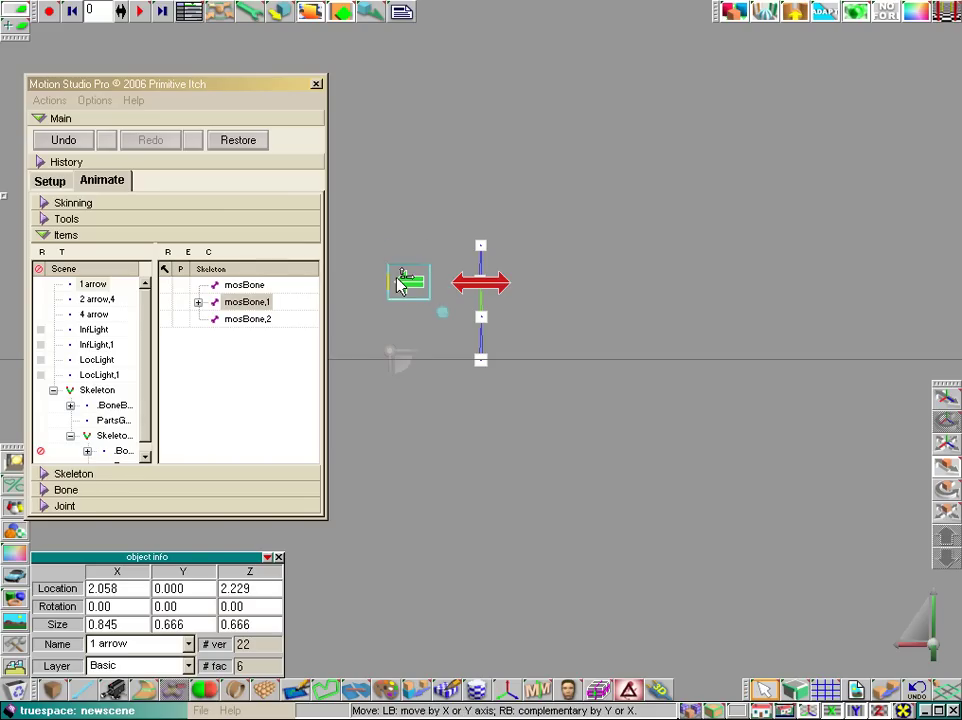
key(t)
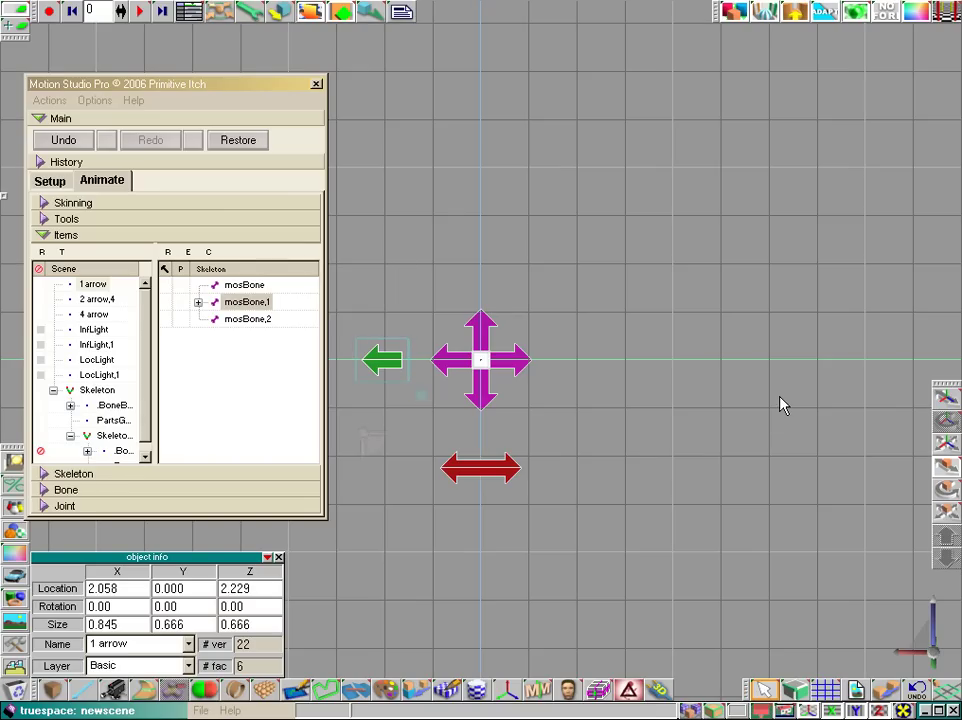
key(p)
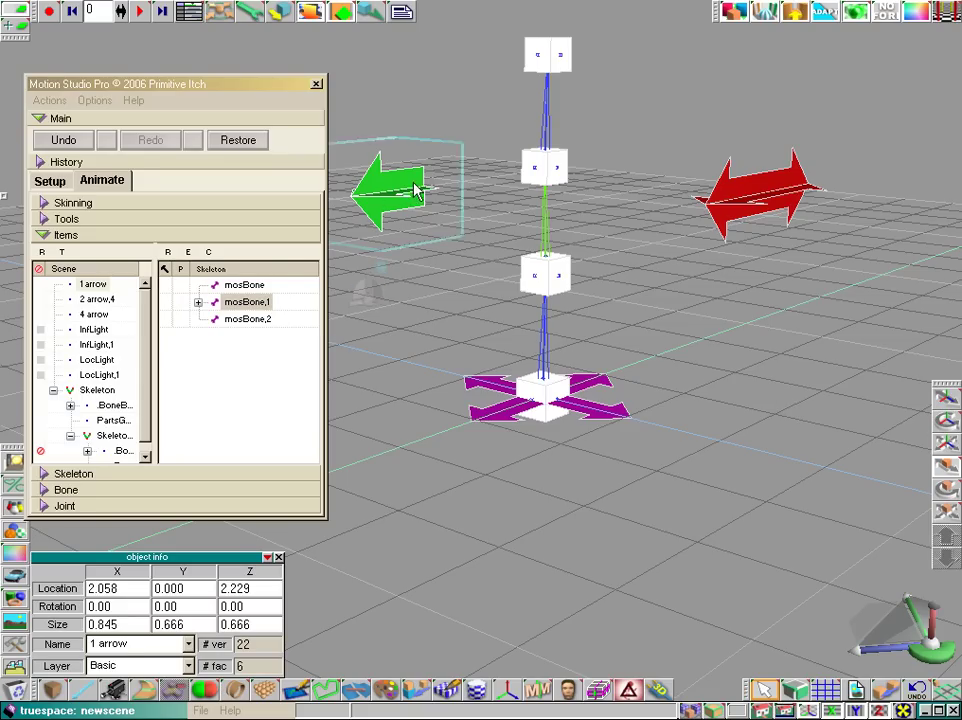
Close the Motion Studio window and open the MoStu constraints dialog, placing it clear of the skeleton and arrows.
drag(925, 645, 483, 380)
drag(930, 641, 850, 590)
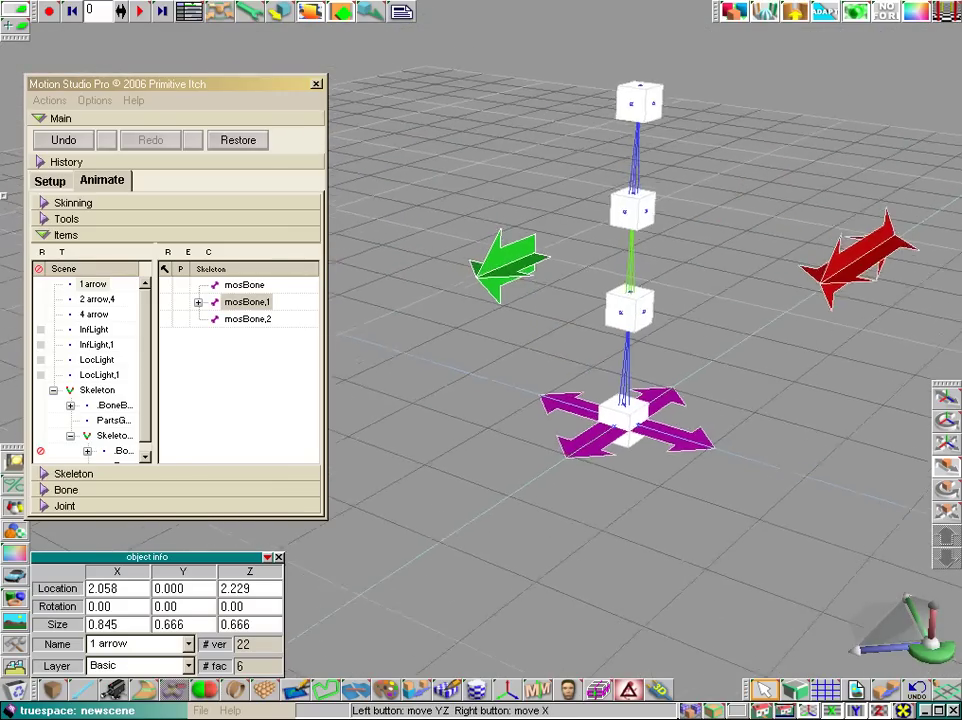
drag(895, 625, 867, 610)
click(290, 86)
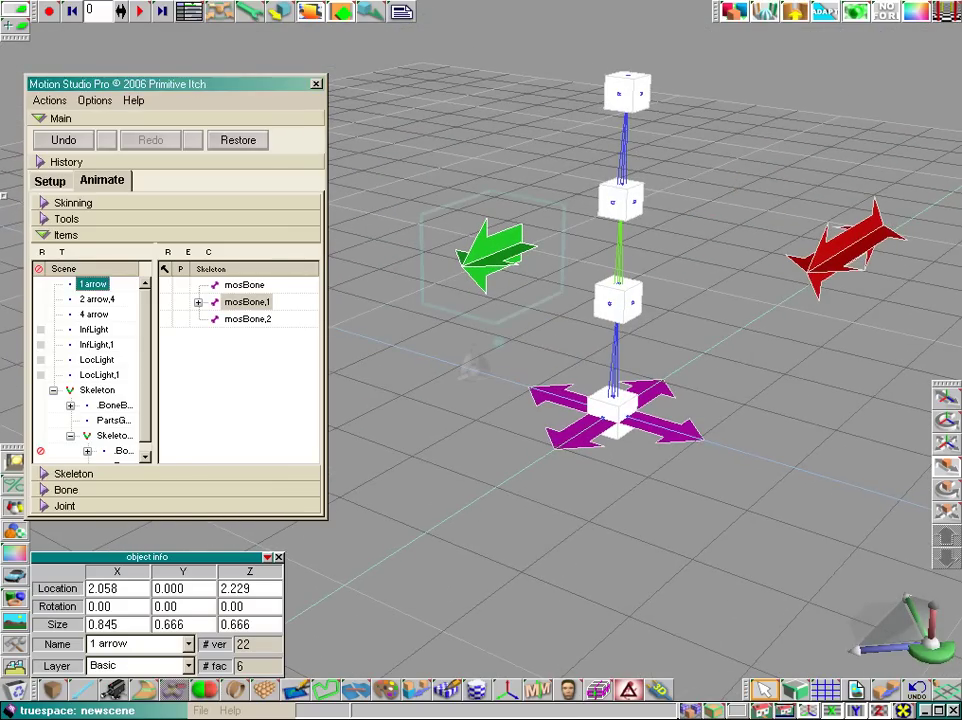
click(316, 84)
click(476, 688)
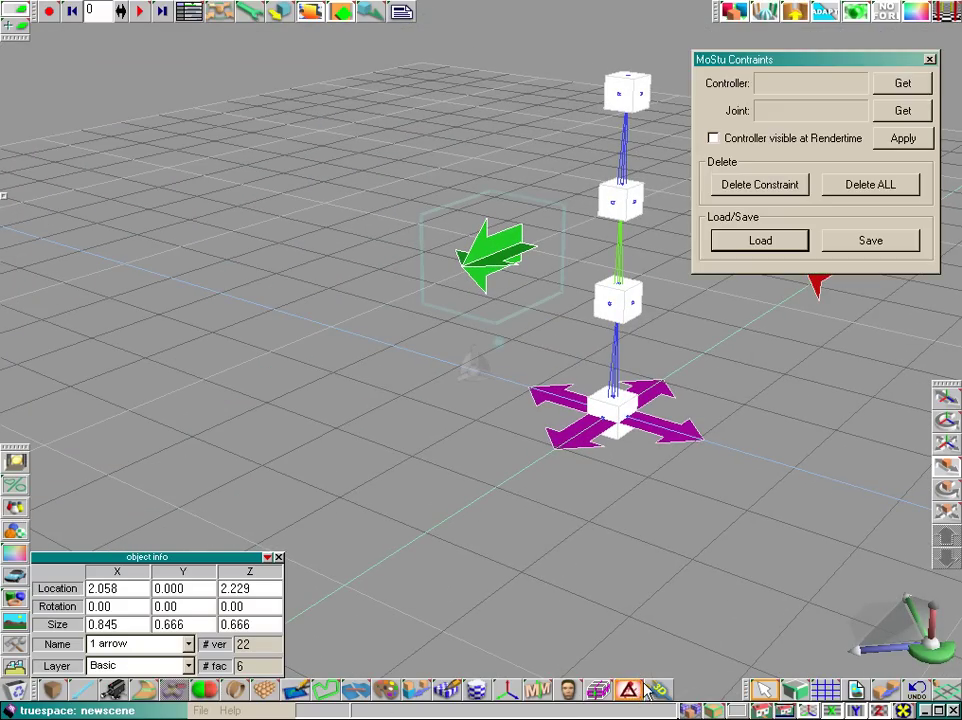
drag(203, 120, 179, 151)
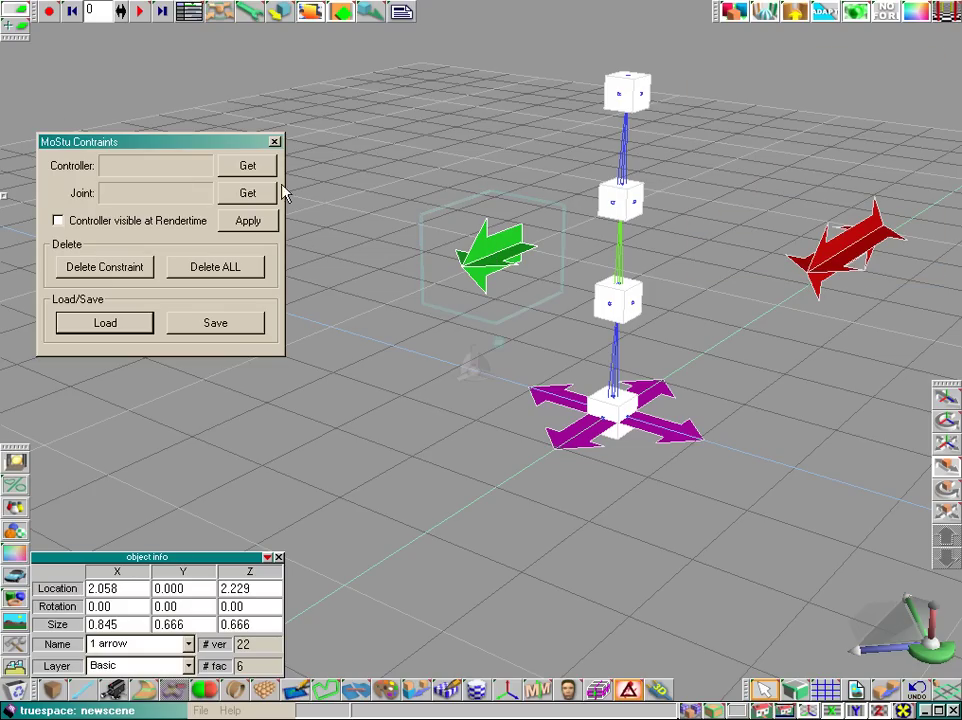
Assign the green 1 arrow as the constraint's controller and the vertical chain's Joint,2 as its joint.
click(227, 169)
click(612, 196)
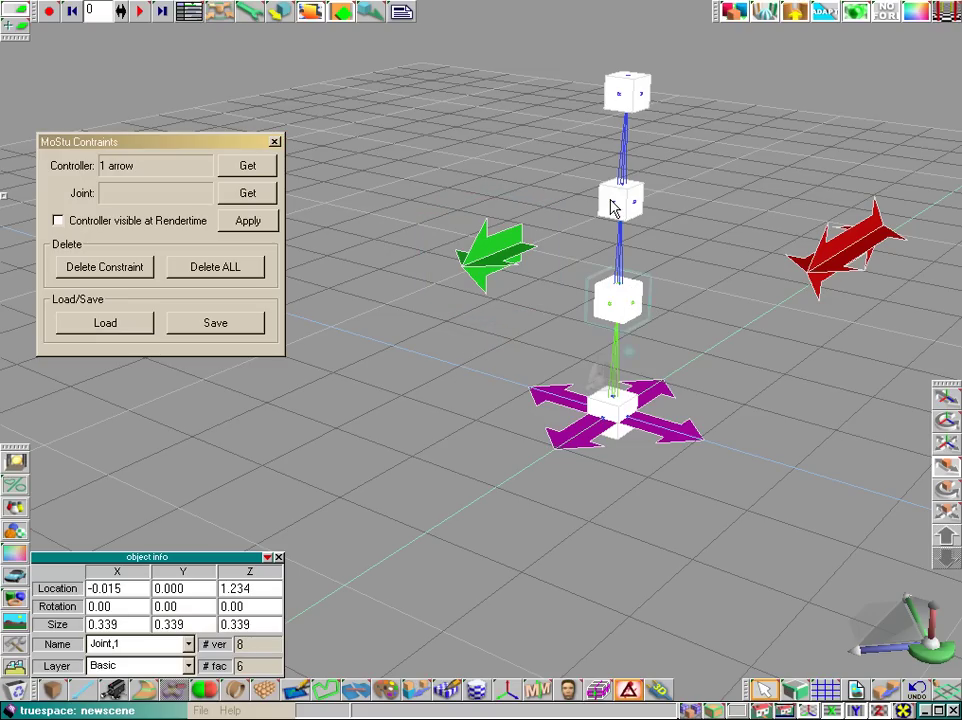
click(614, 199)
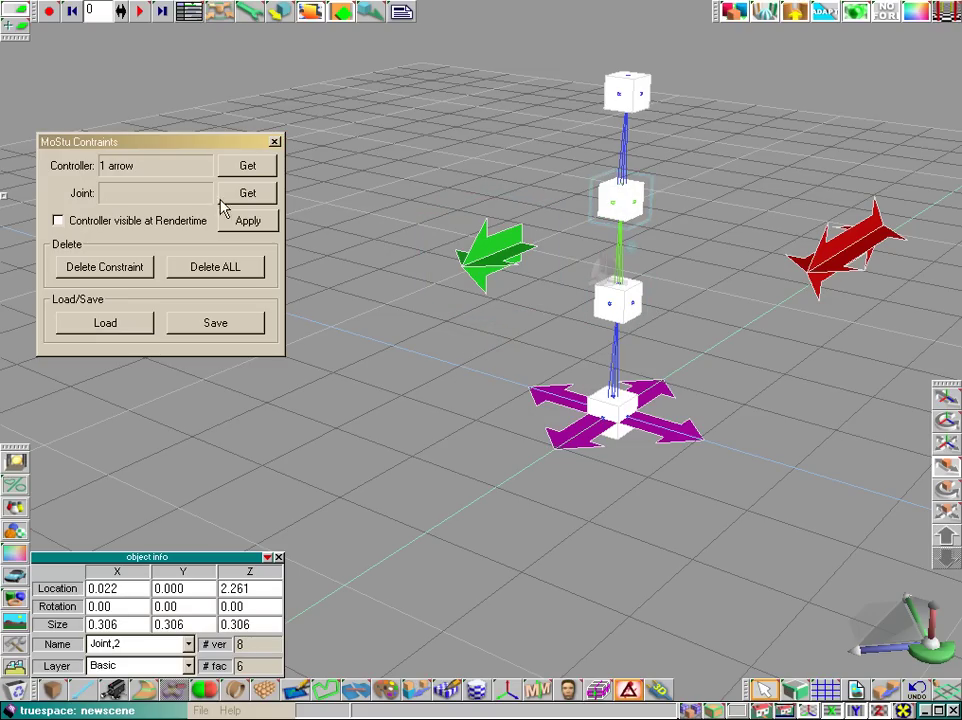
click(247, 193)
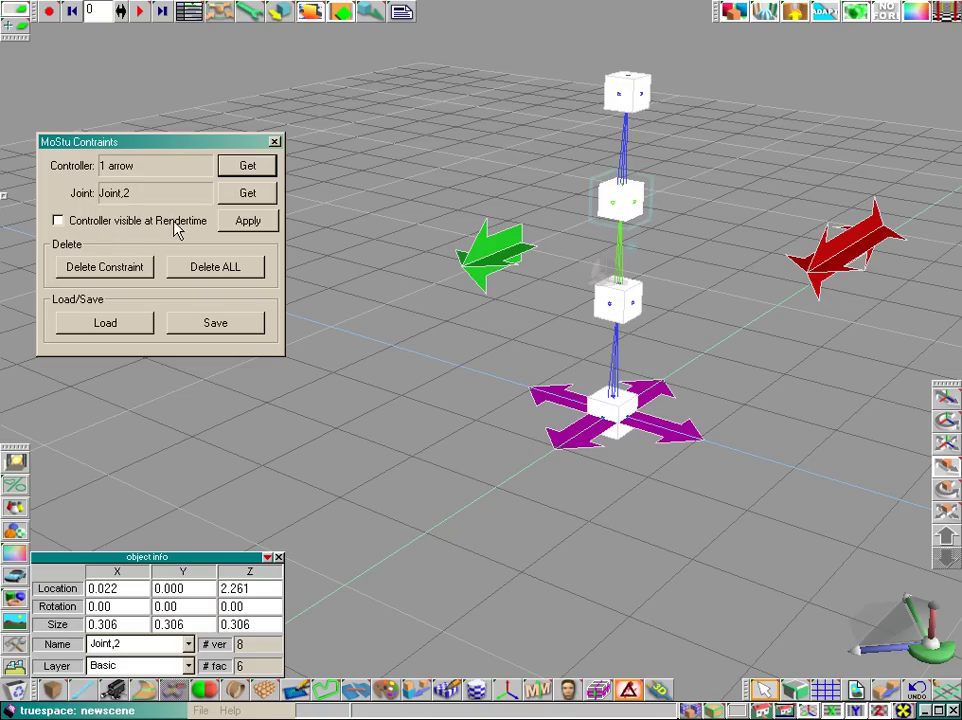
Apply the constraint and test it by moving the green arrow back and forth, leaving it at about X 0.18, Z 2.26.
click(251, 226)
click(465, 265)
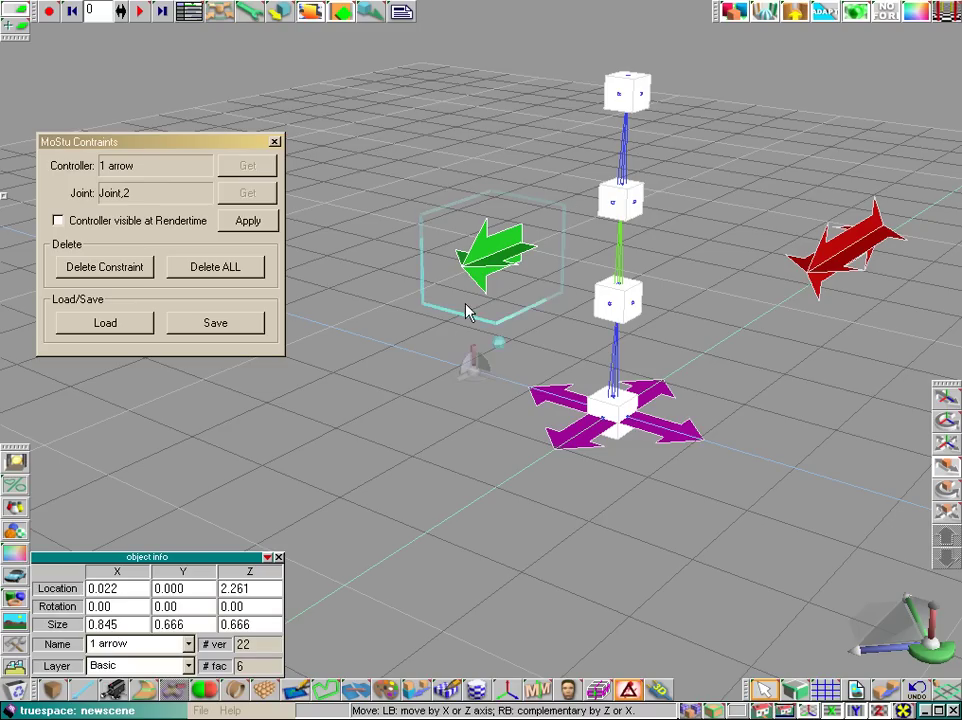
mouse_move(465, 304)
mouse_down()
mouse_move(443, 312)
mouse_move(456, 307)
mouse_up()
drag(618, 203, 594, 212)
drag(467, 270, 463, 272)
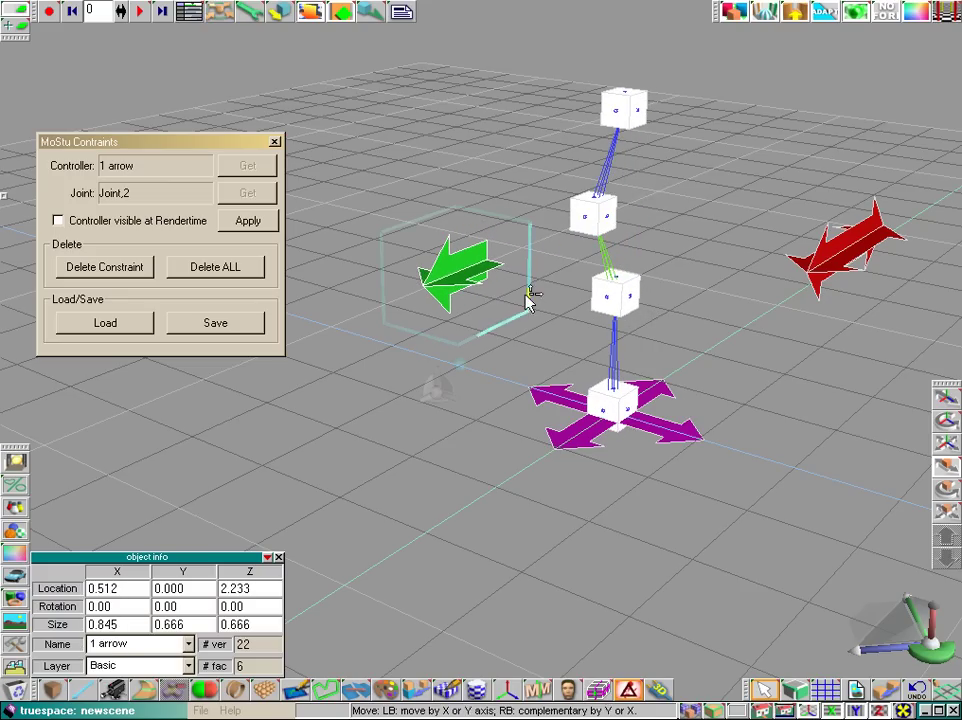
click(586, 222)
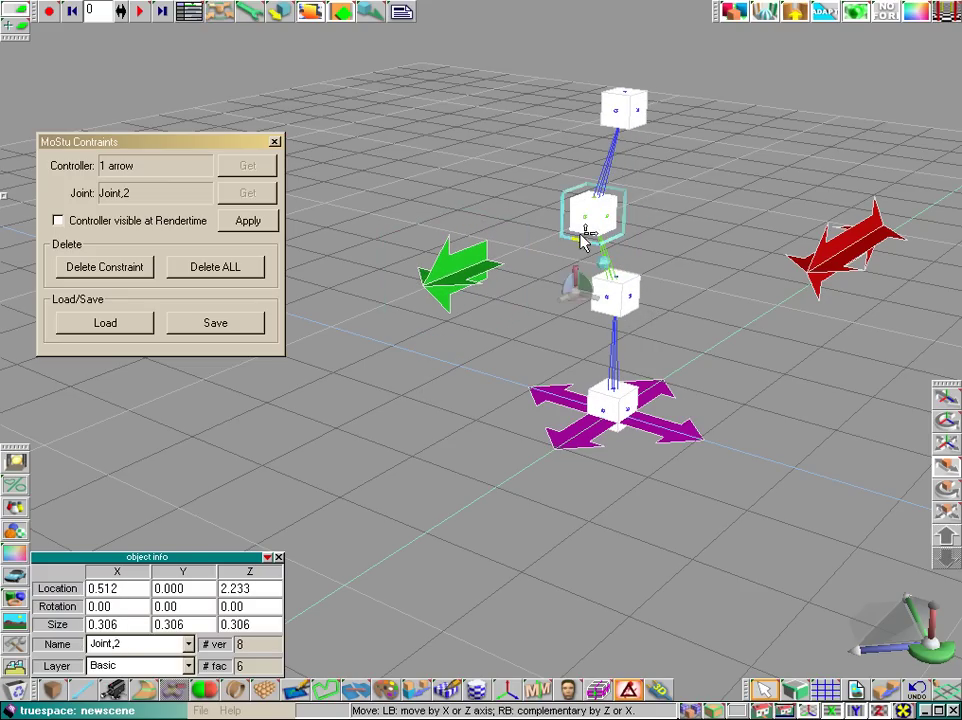
drag(586, 222, 520, 275)
click(518, 272)
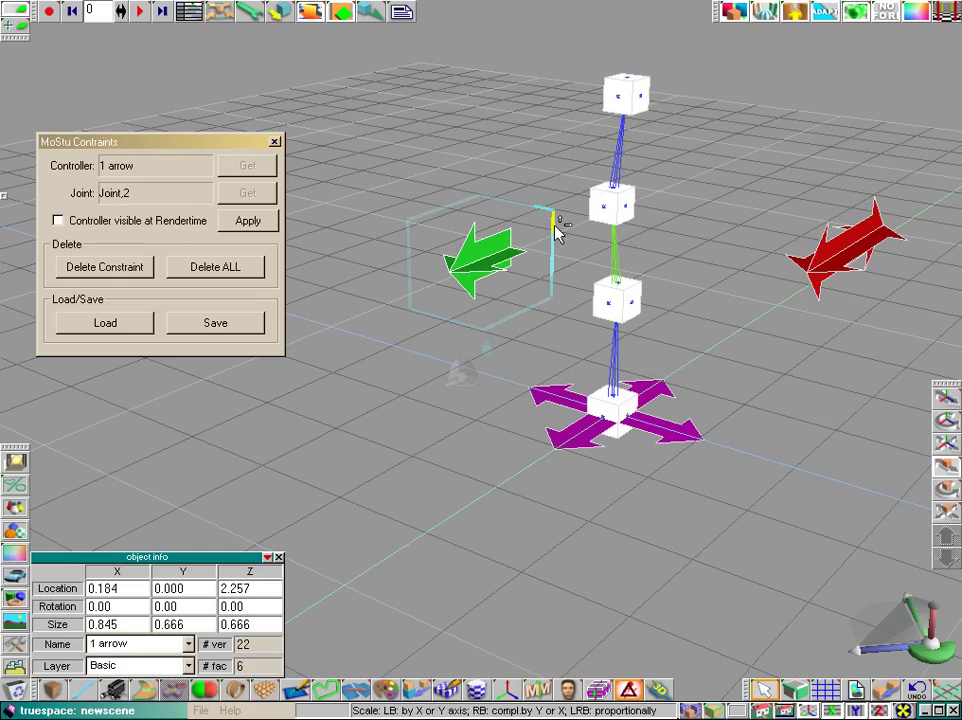
Assign the red two-way arrow as controller of the arm's end joint, Joint,2, and apply the constraint, closing the Motion Studio window.
click(838, 257)
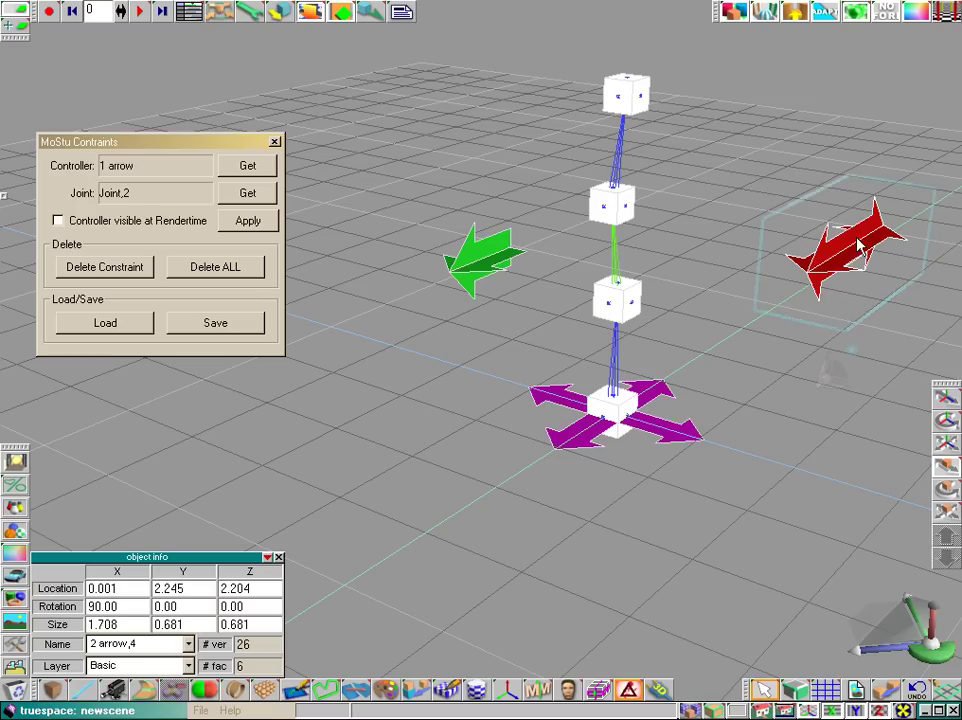
click(248, 167)
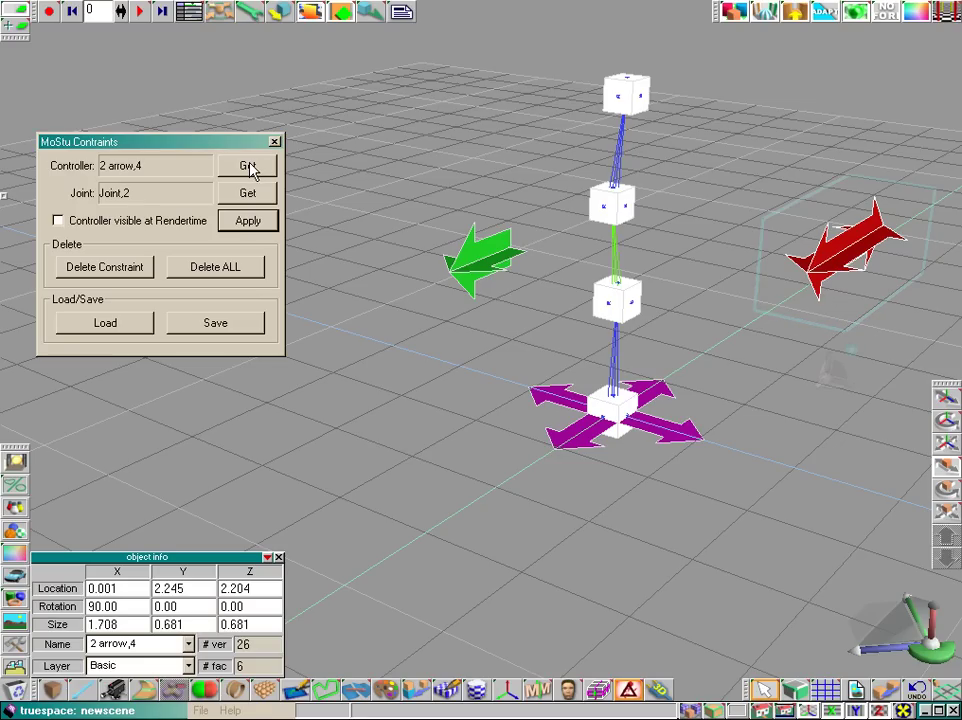
click(248, 221)
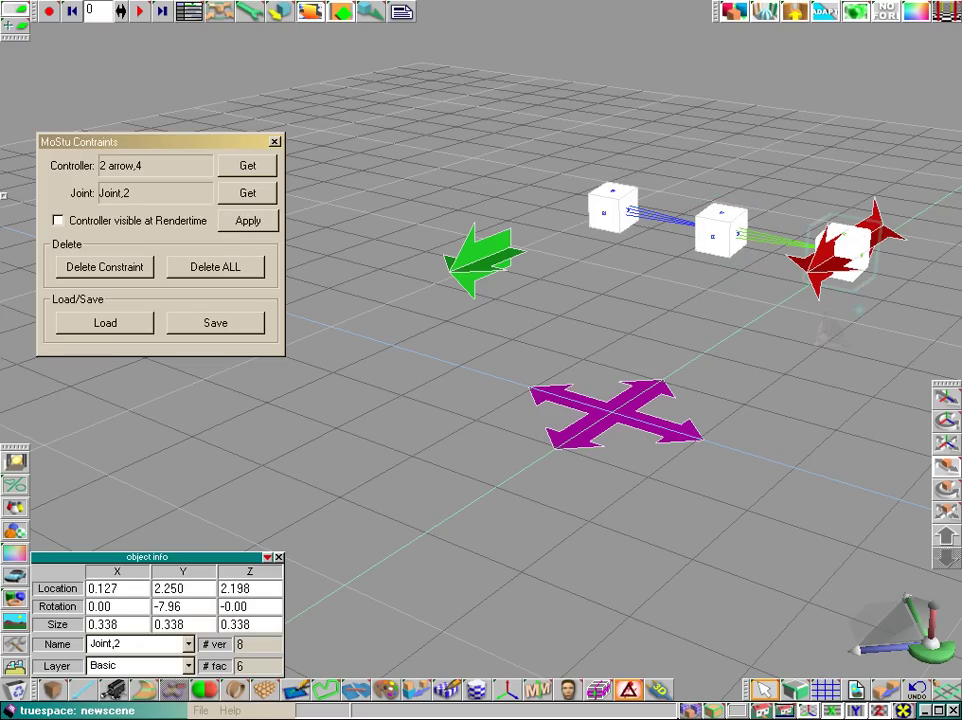
drag(0, 101, 280, 102)
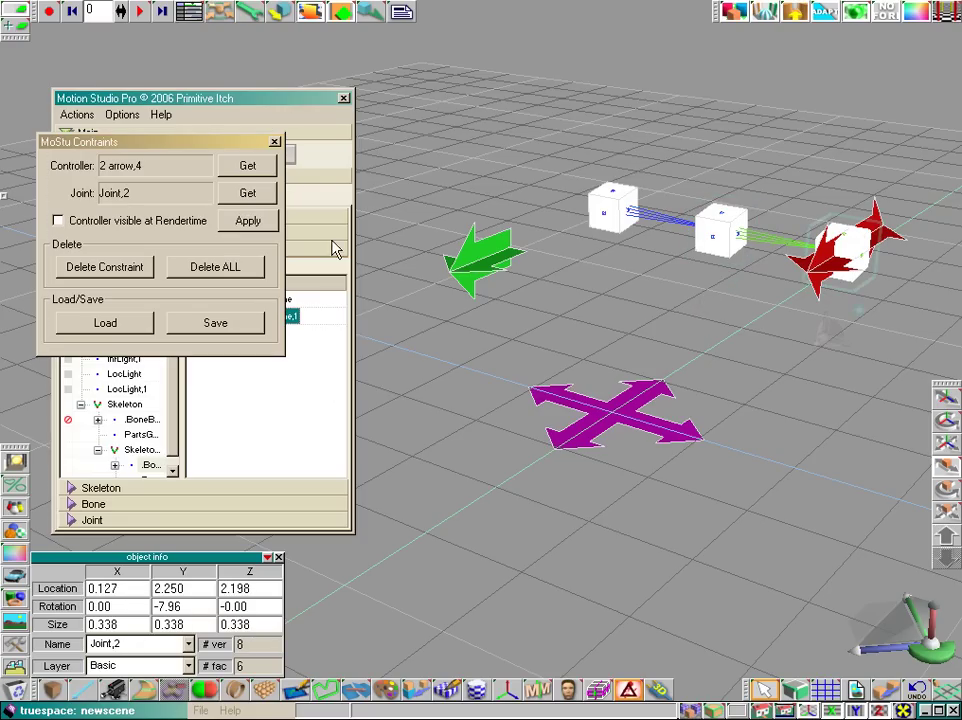
click(343, 98)
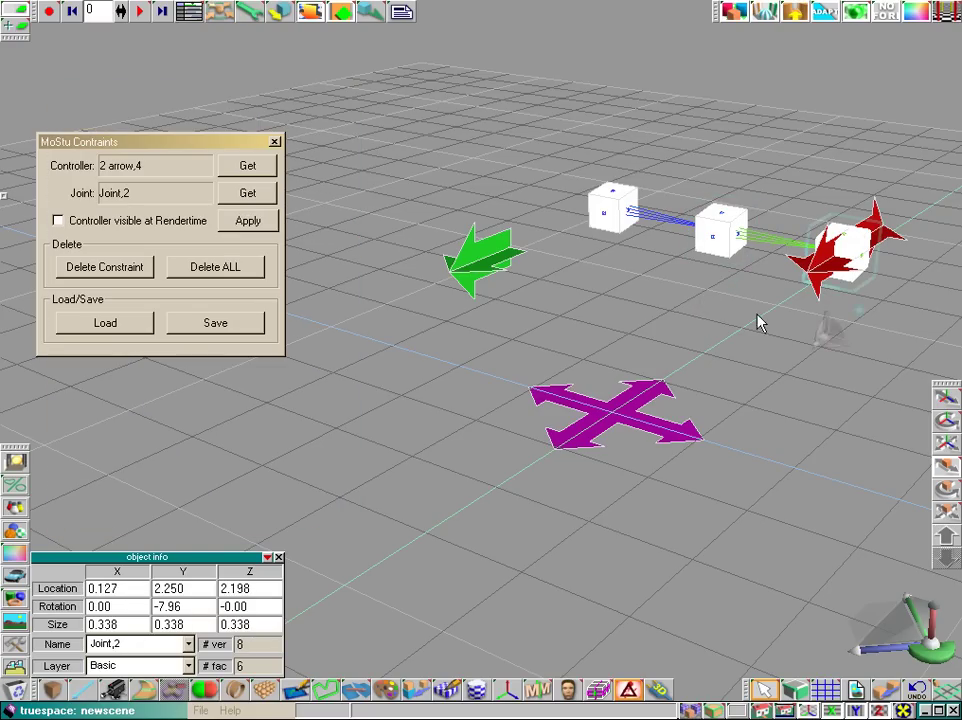
click(246, 195)
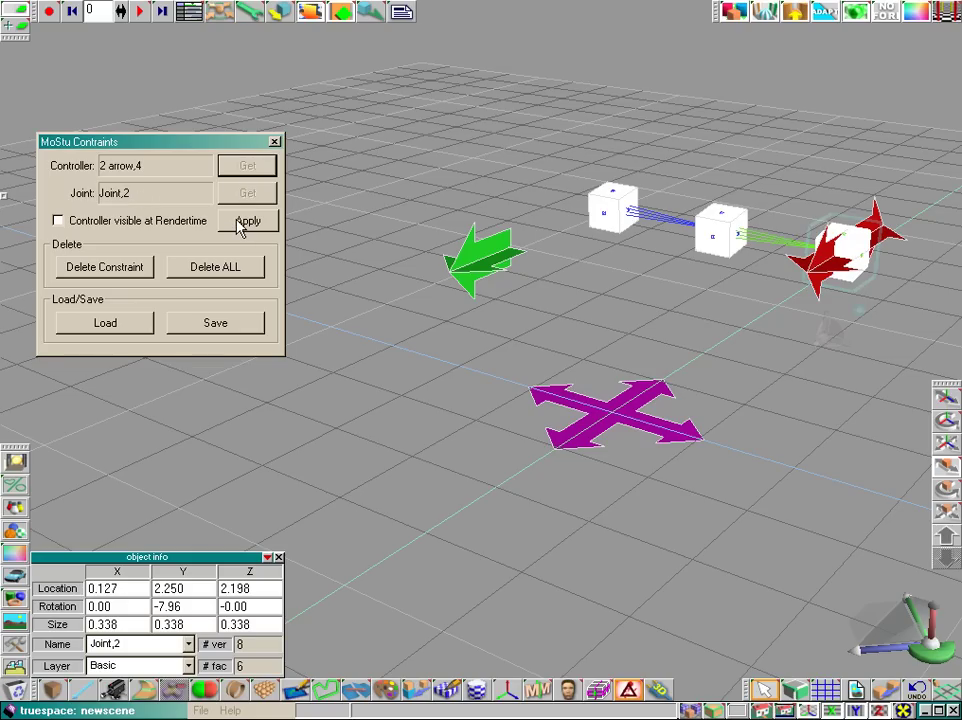
Test the arm constraint in wireframe and solid display, moving the red arrow to about X 0.54, Y 2.21, Z 2.20.
click(827, 272)
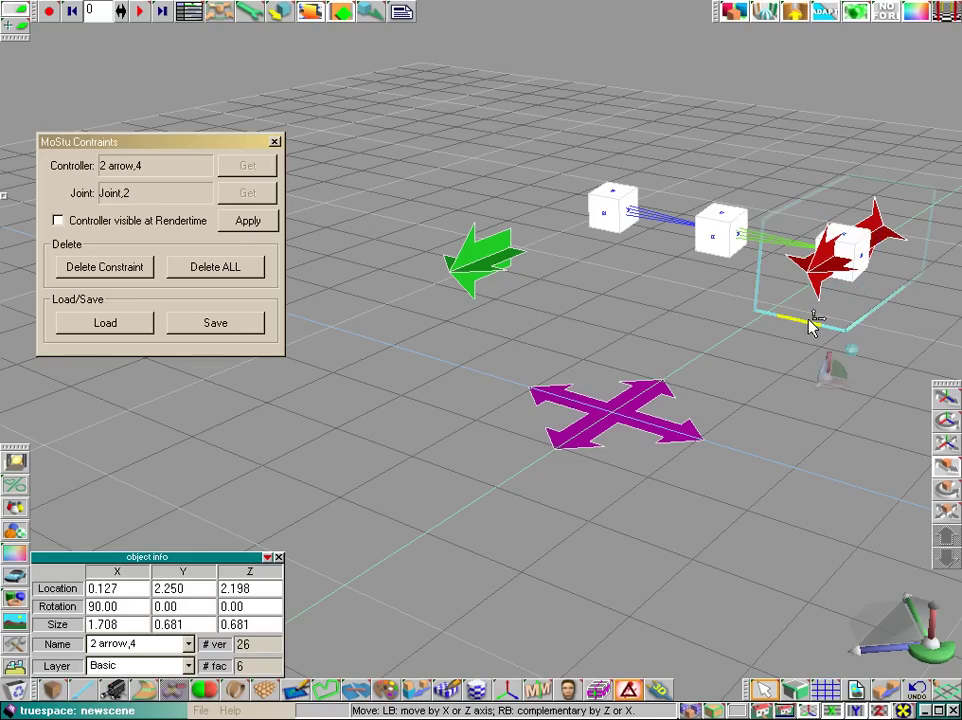
drag(811, 321, 822, 350)
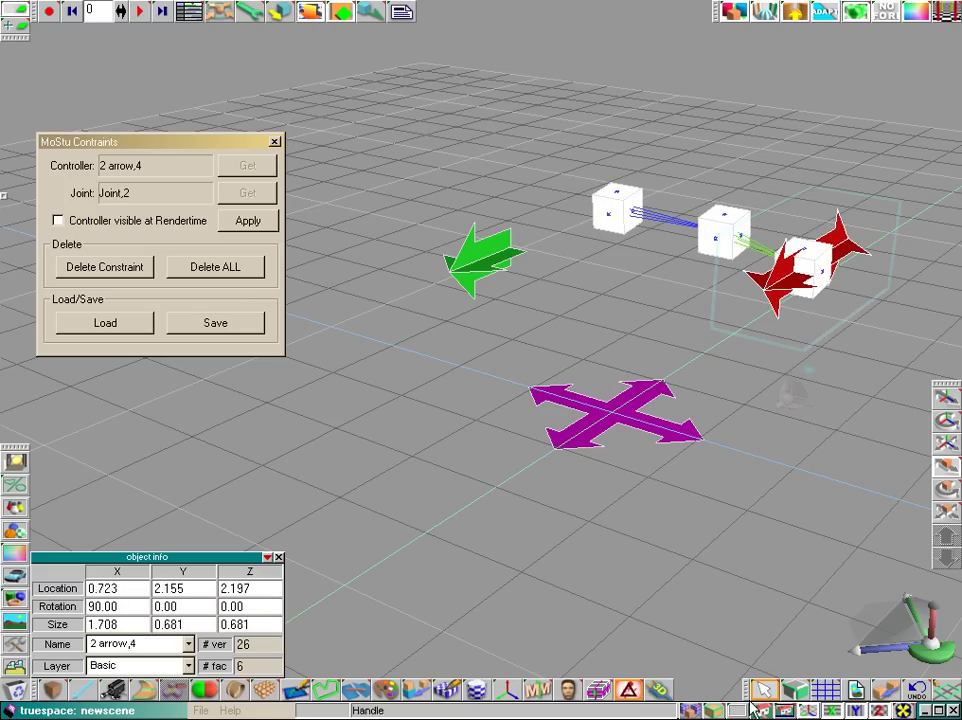
drag(715, 712, 720, 609)
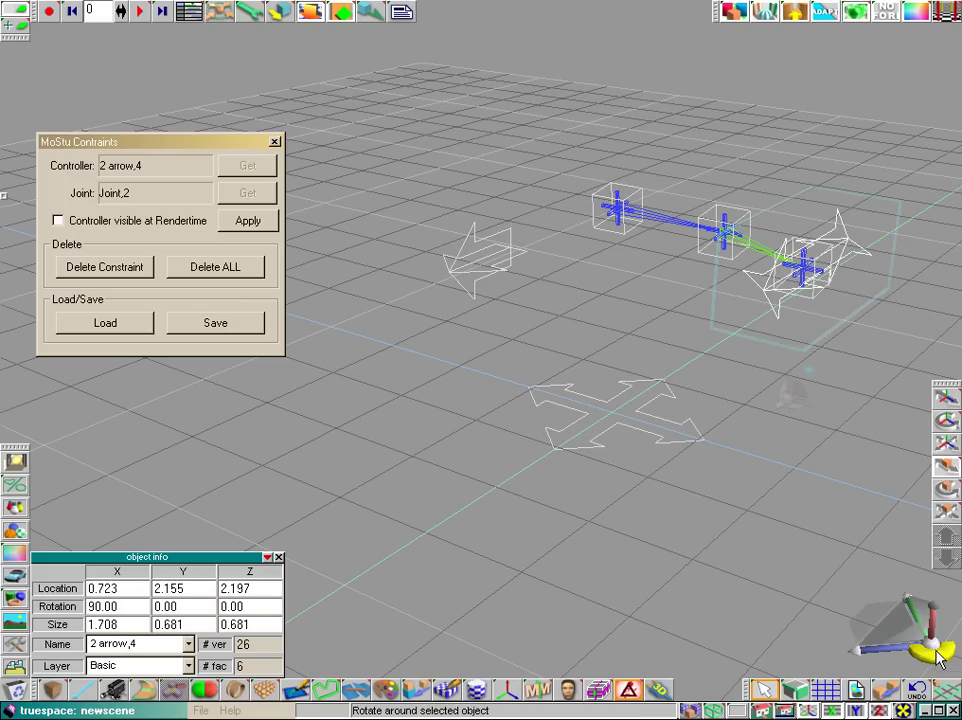
mouse_move(932, 651)
mouse_down()
mouse_move(916, 668)
mouse_move(923, 655)
mouse_move(846, 655)
mouse_up()
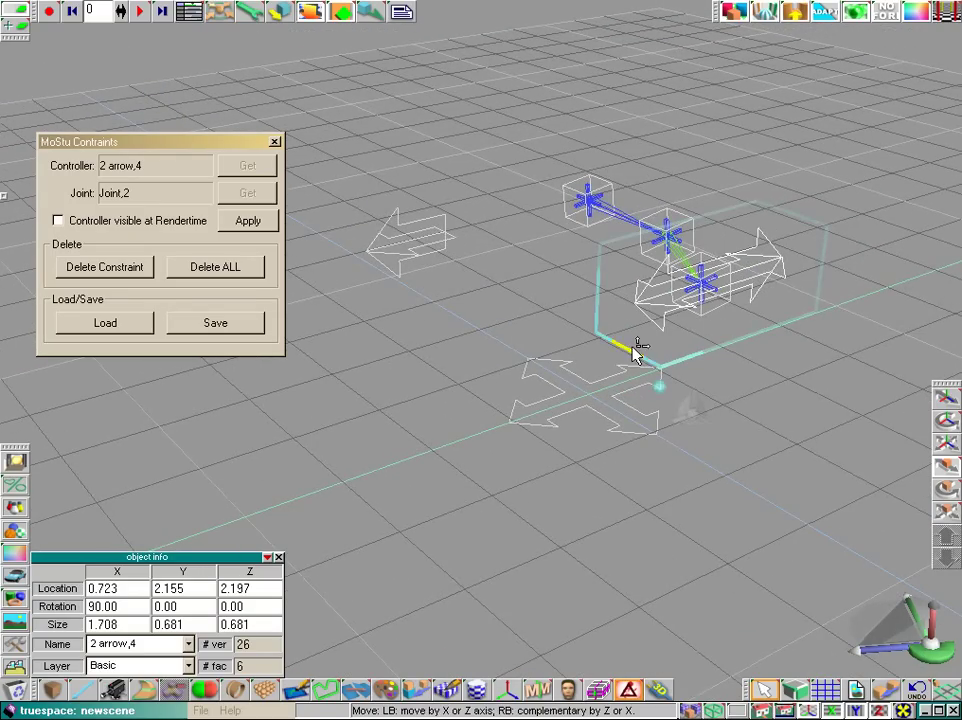
drag(635, 350, 696, 314)
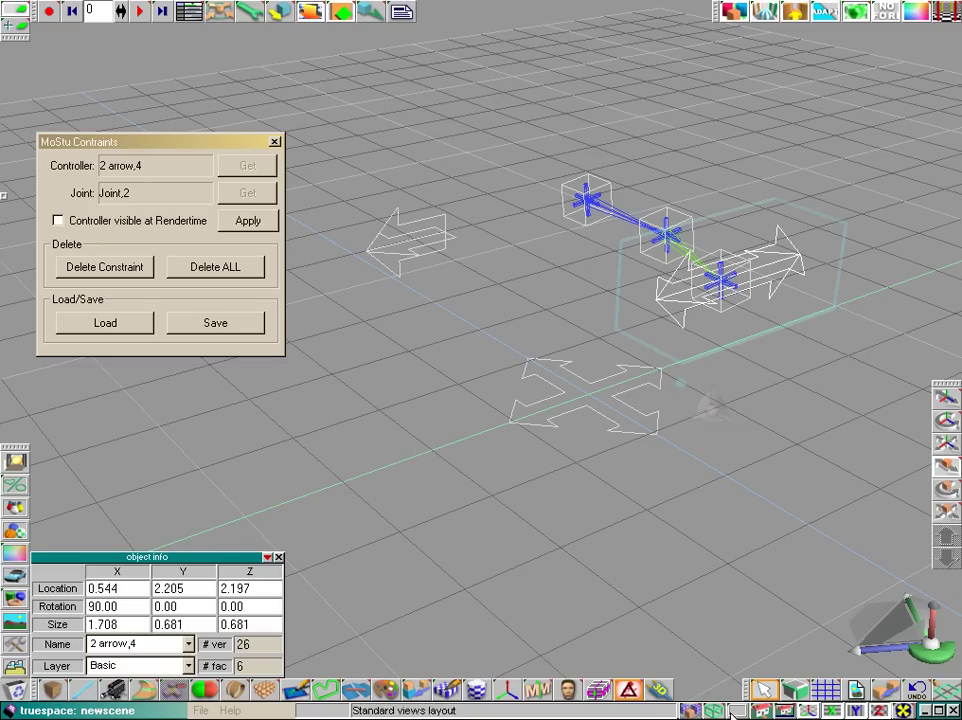
drag(717, 712, 714, 641)
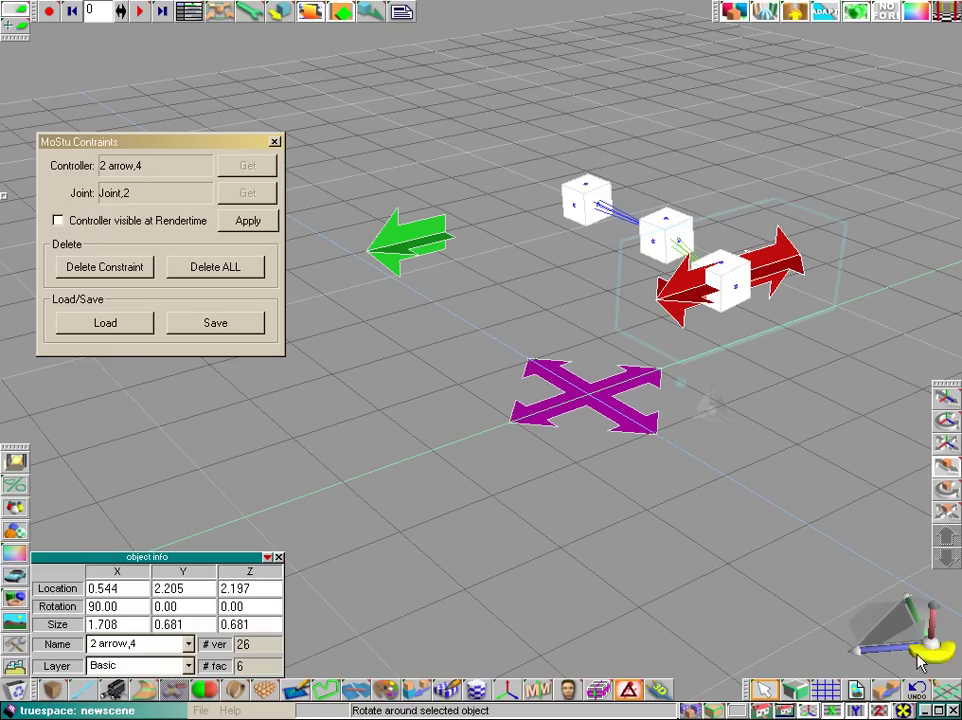
drag(922, 655, 855, 408)
Move the green arrow to about X 0.20 and the red arrow to about X 0.37, Y 2.24.
click(386, 273)
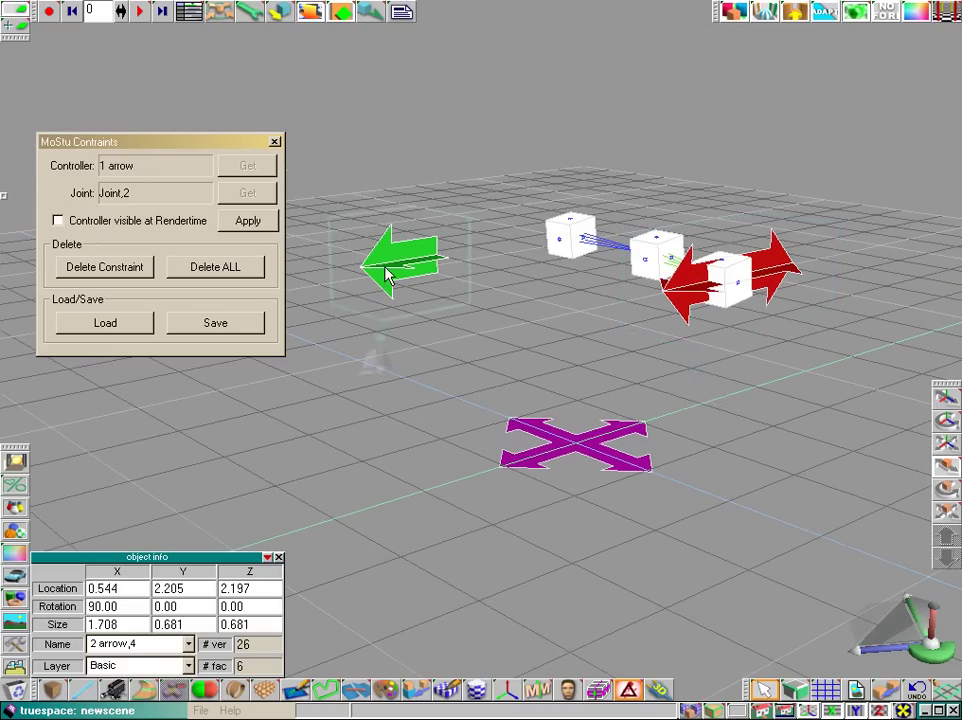
mouse_move(359, 319)
mouse_down()
mouse_move(341, 322)
mouse_move(414, 309)
mouse_move(358, 319)
mouse_up()
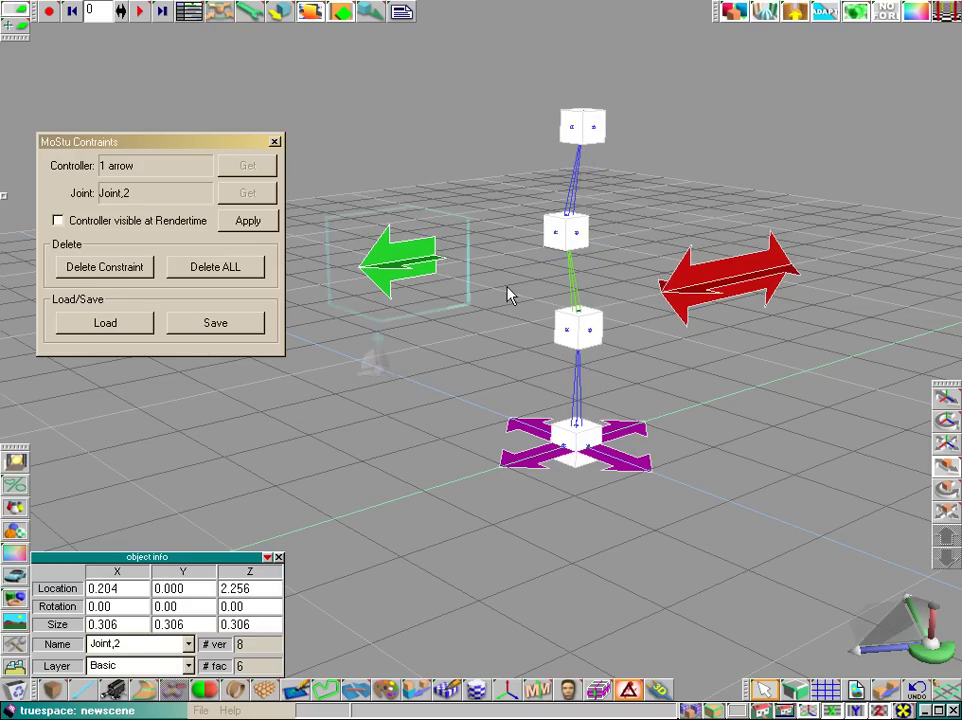
click(697, 298)
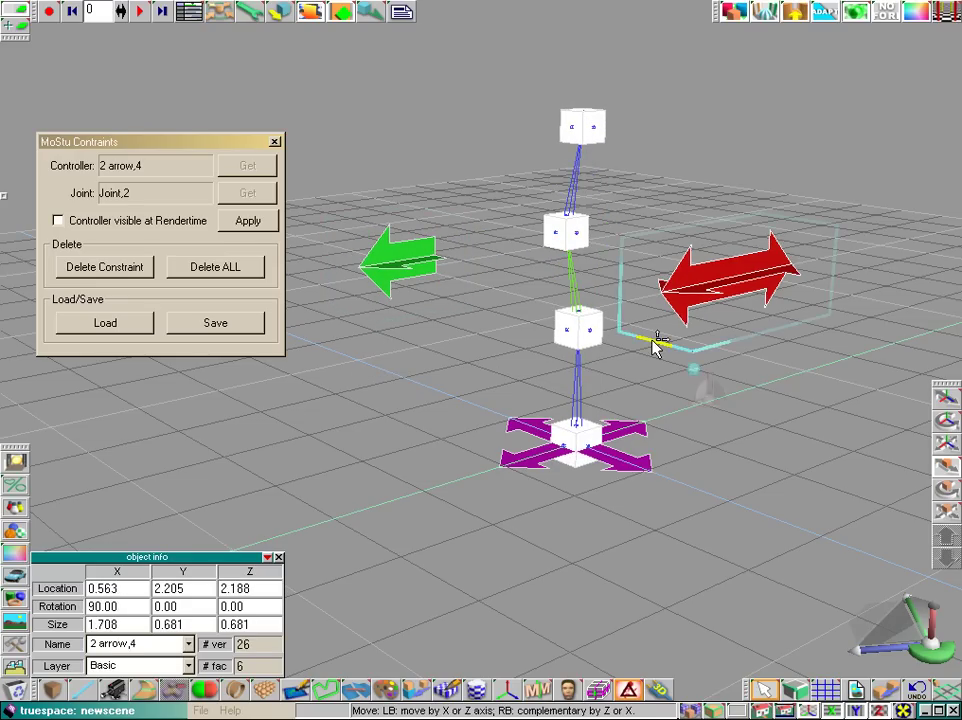
drag(653, 341, 692, 330)
Move the green arrow to about X 0.36, Z 2.25 to bend the vertical skeleton and its attached arm.
click(412, 268)
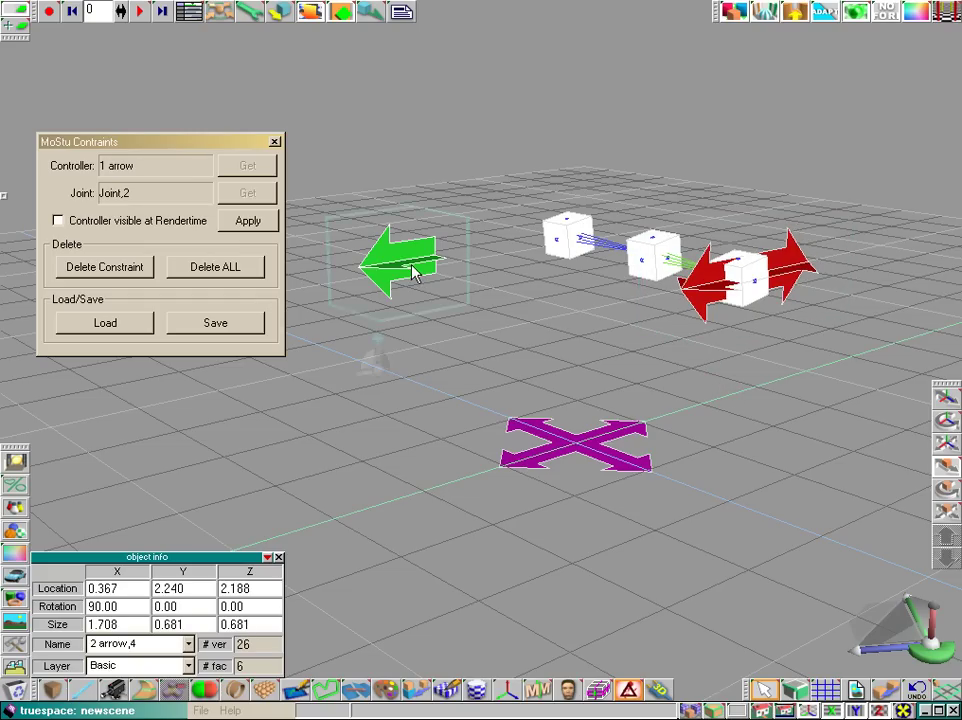
mouse_move(350, 307)
mouse_down()
mouse_move(388, 300)
mouse_move(332, 310)
mouse_up()
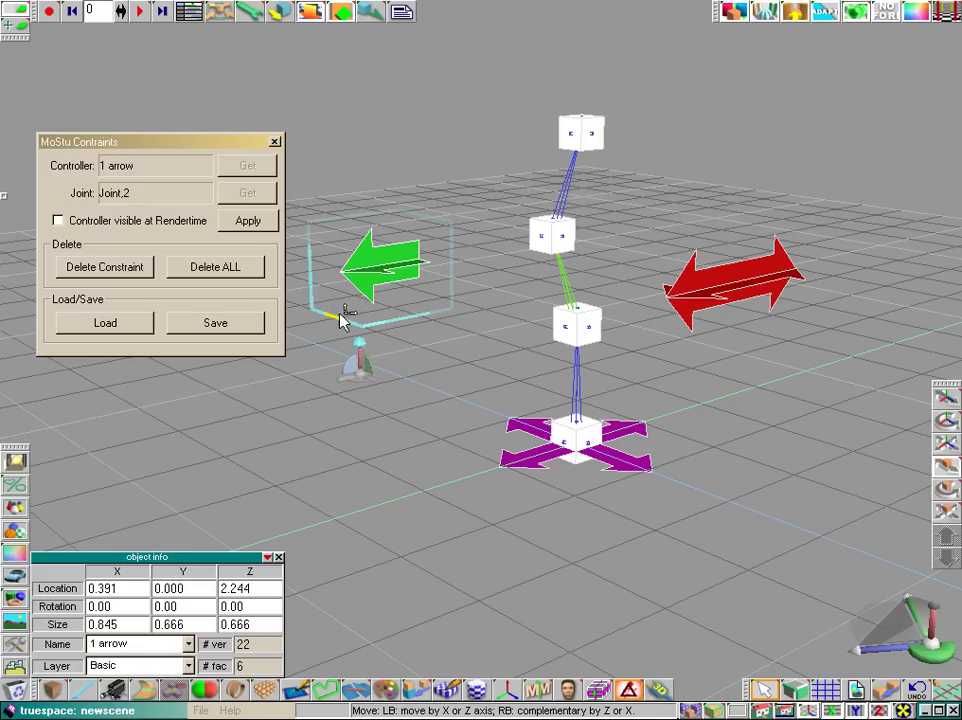
mouse_move(341, 315)
mouse_down()
mouse_move(396, 306)
mouse_move(357, 313)
mouse_up()
drag(386, 364, 338, 320)
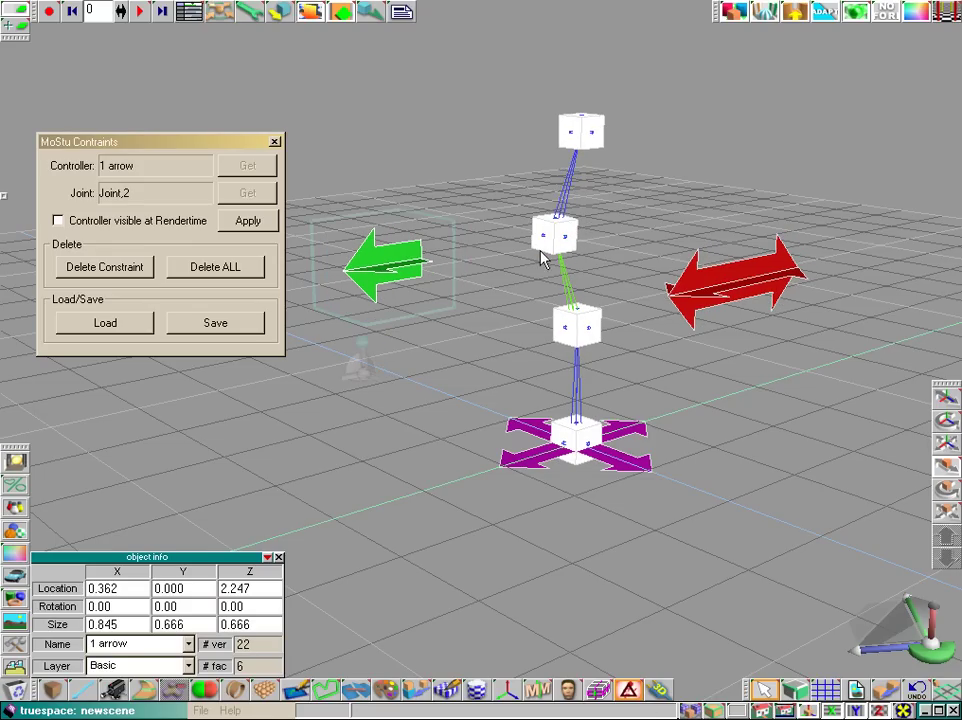
drag(890, 645, 903, 652)
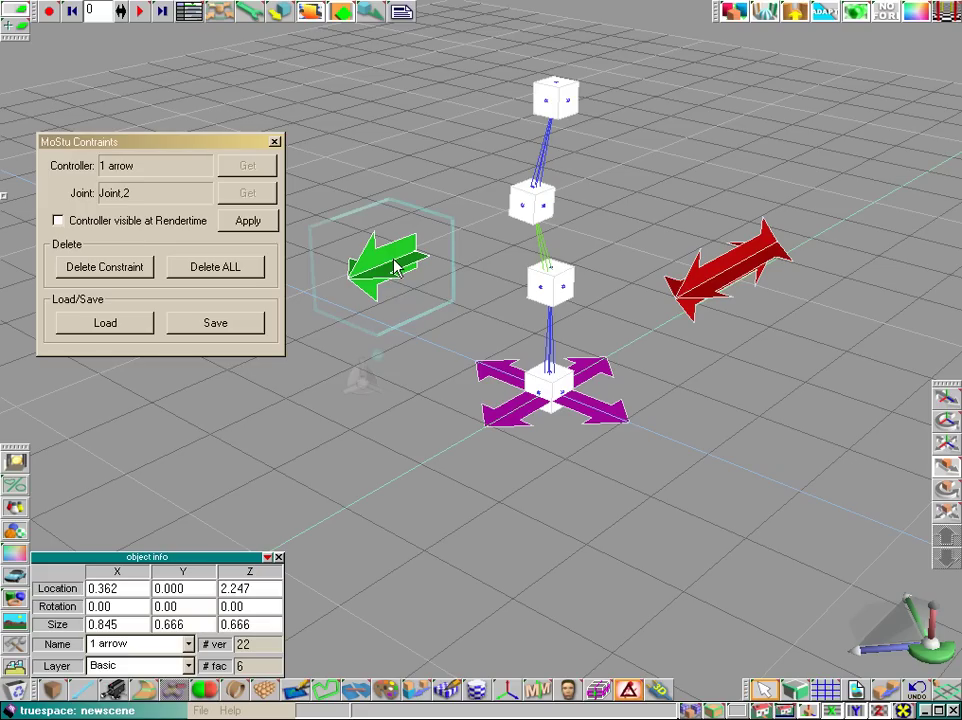
Select the red and green arrows alternately to review the controller and joint of each constraint.
click(708, 300)
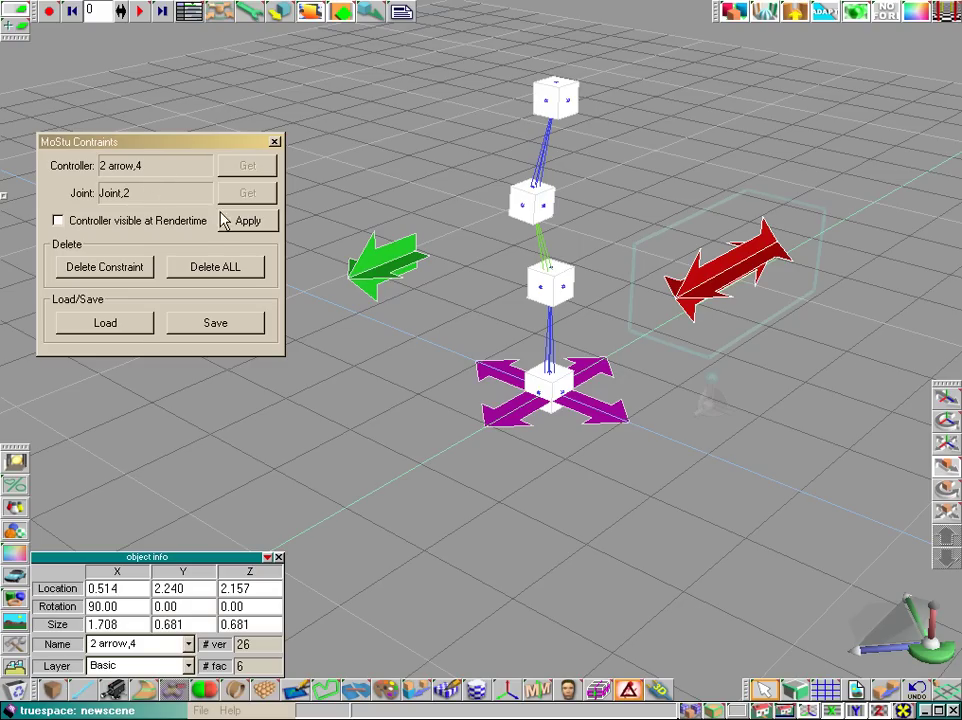
click(362, 262)
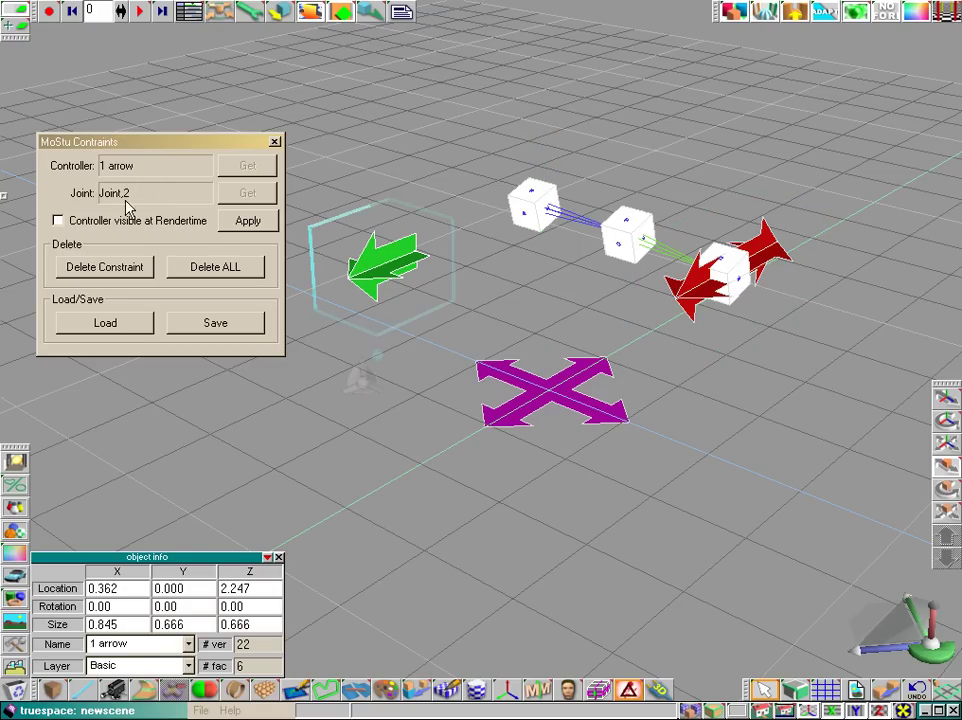
click(691, 293)
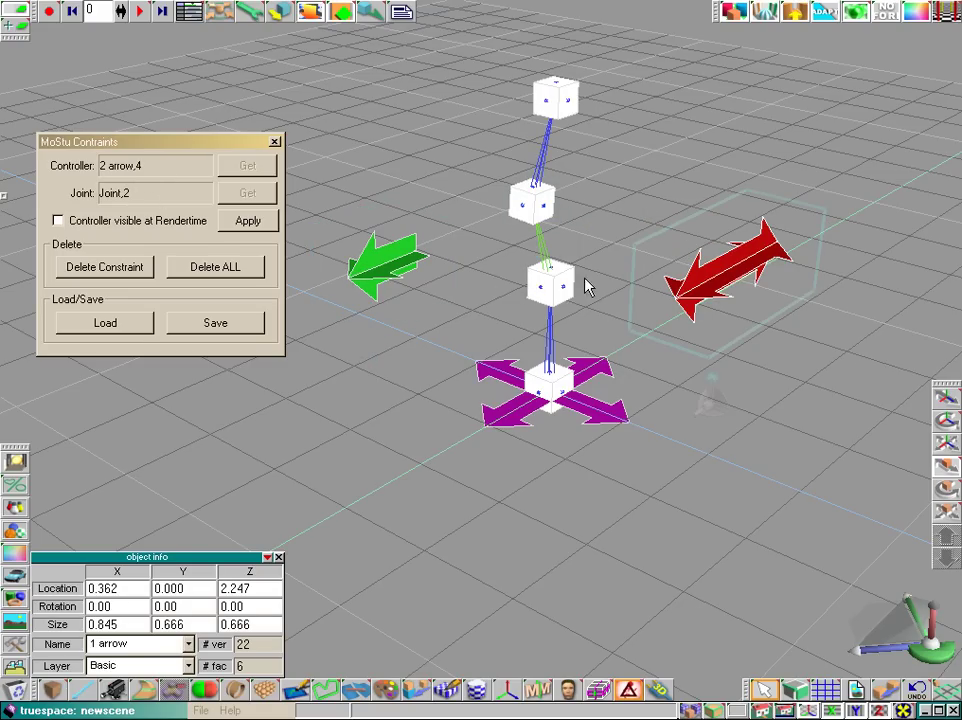
click(404, 262)
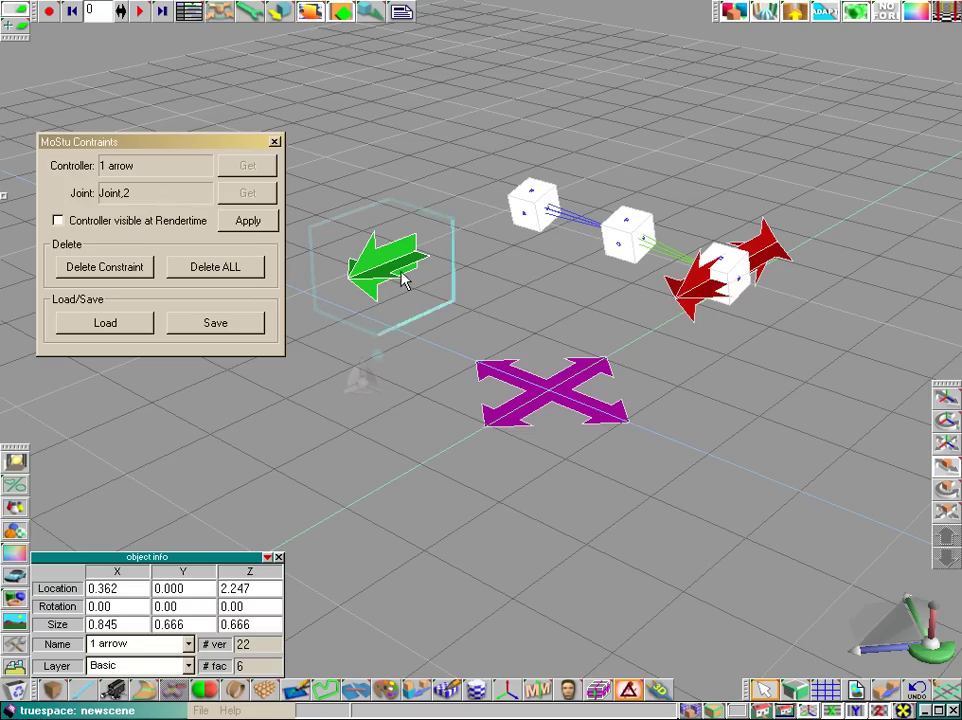
Make the green arrow controller visible at render time, compare its setting with the red arrow's, and render the scene.
click(128, 220)
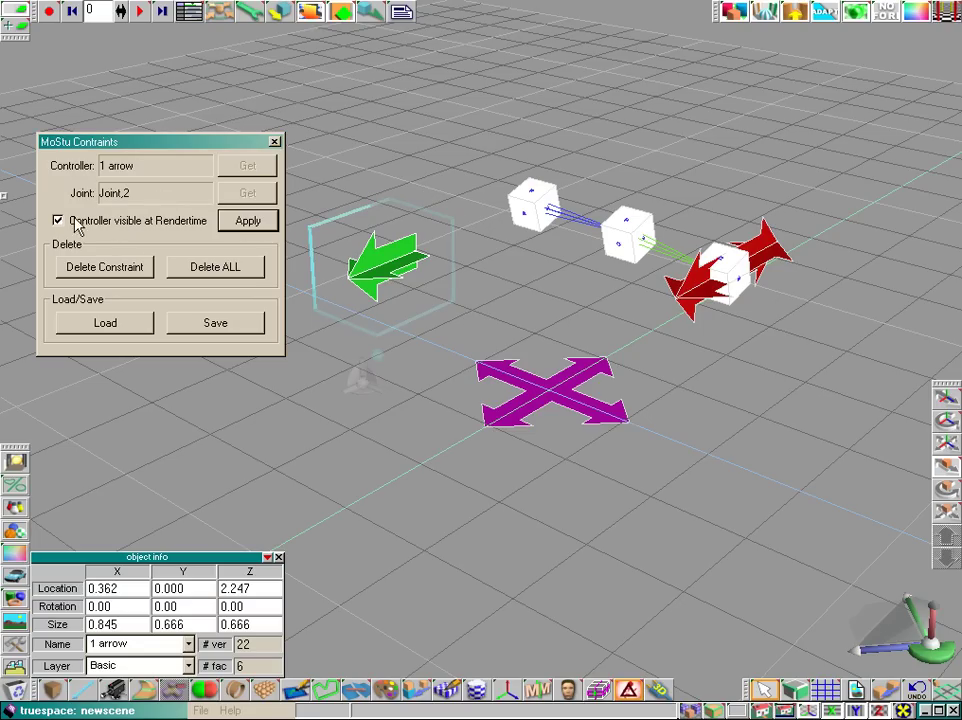
click(247, 221)
click(665, 290)
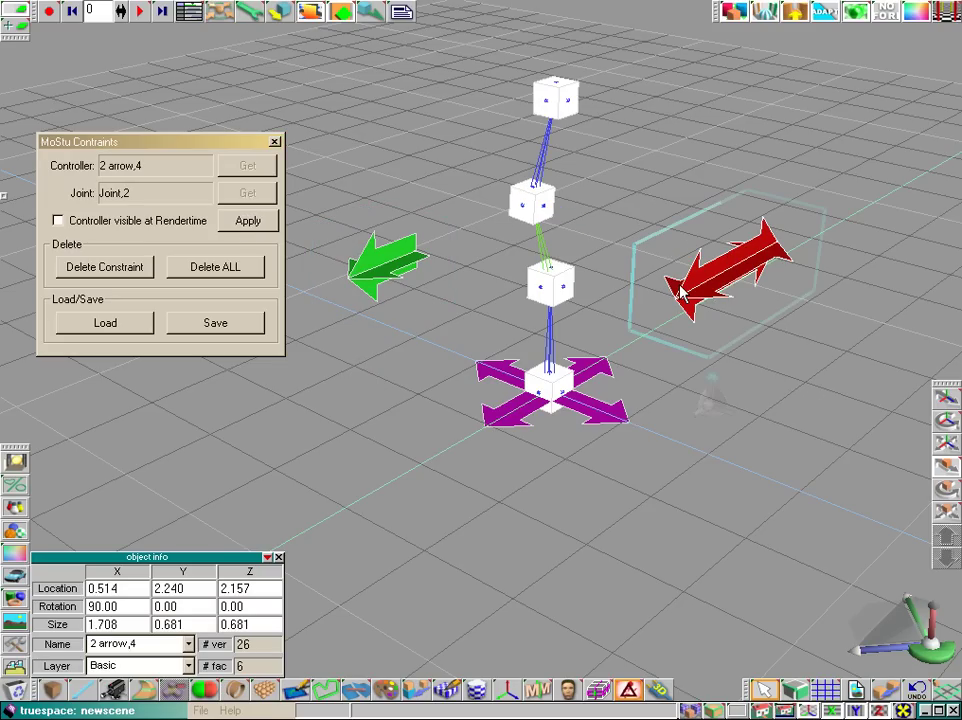
click(373, 267)
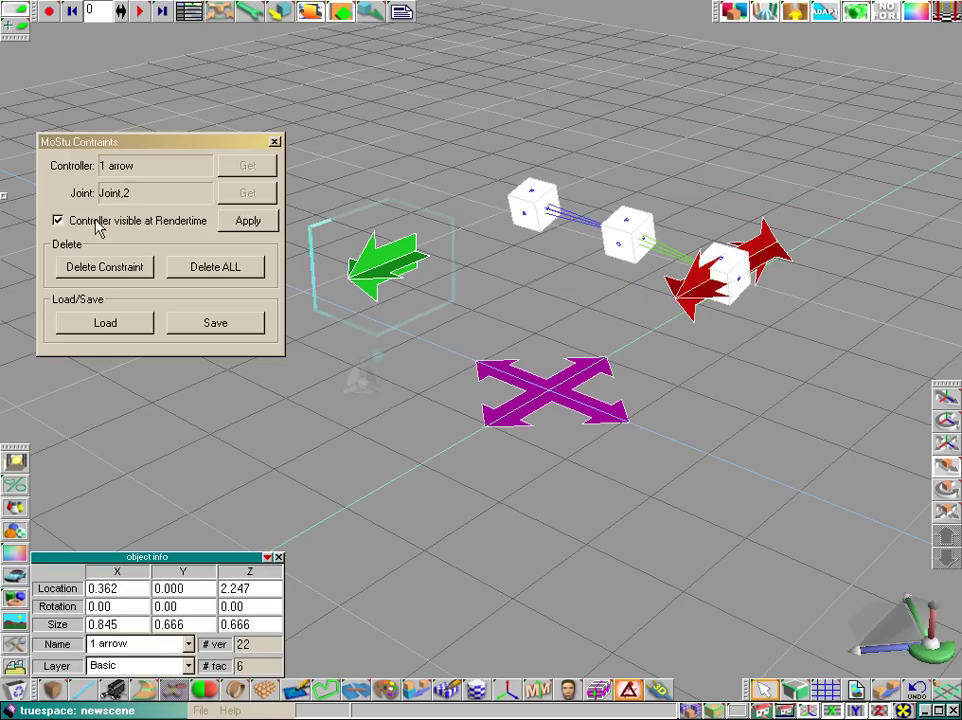
click(668, 300)
click(393, 270)
click(688, 690)
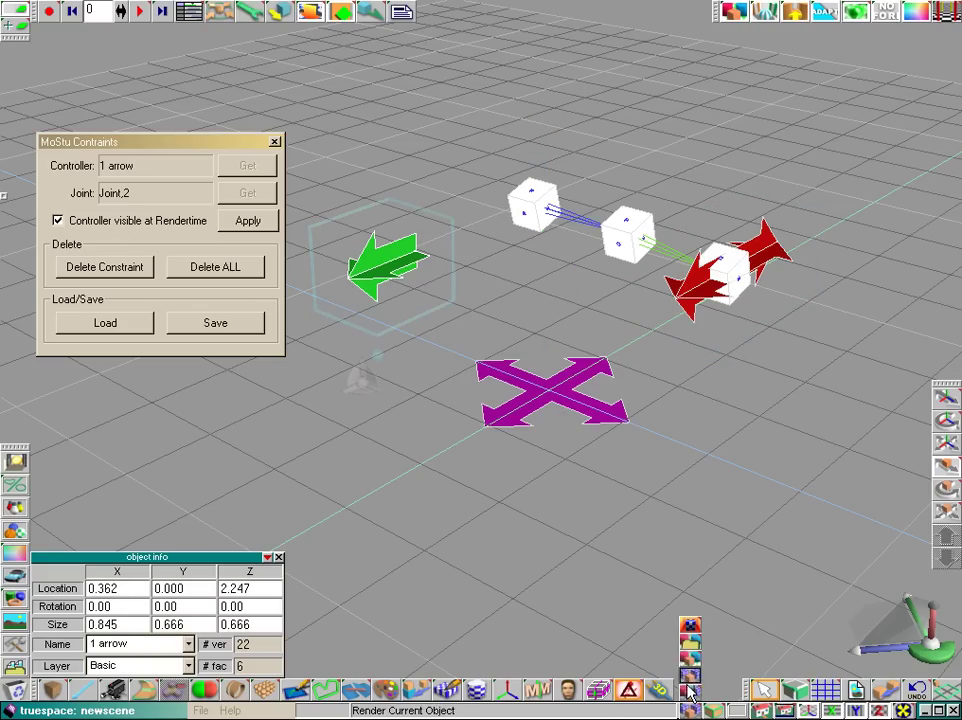
click(688, 674)
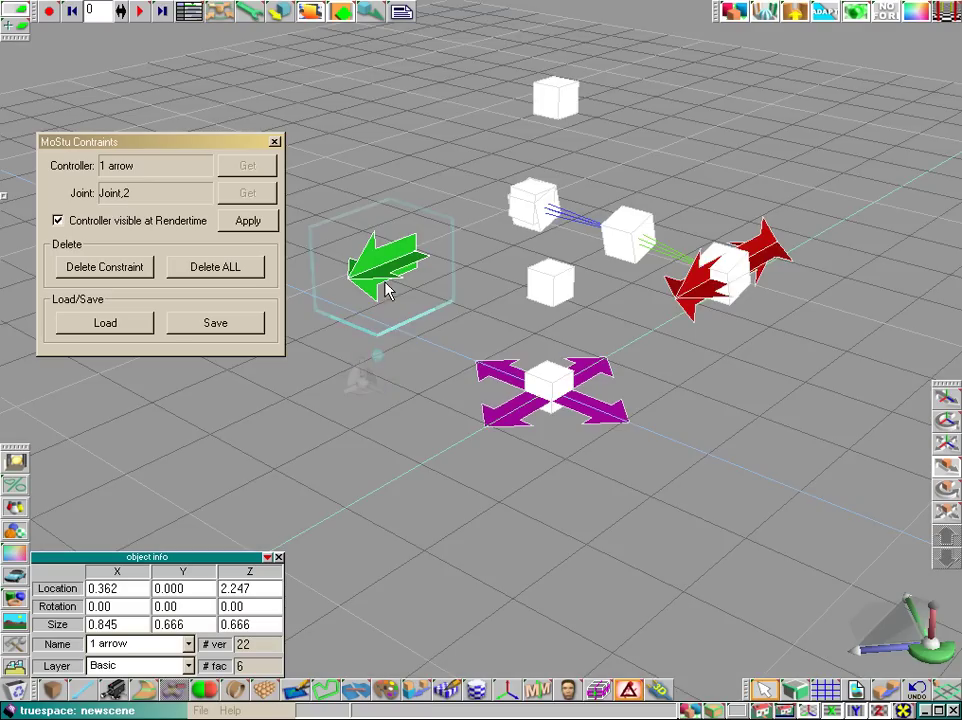
Turn off the green arrow controller's render-time visibility, apply the setting and render the scene again.
click(155, 221)
click(248, 220)
click(689, 708)
Delete the red two-way arrow's constraint and select the green arrow to show its own constraint.
click(692, 296)
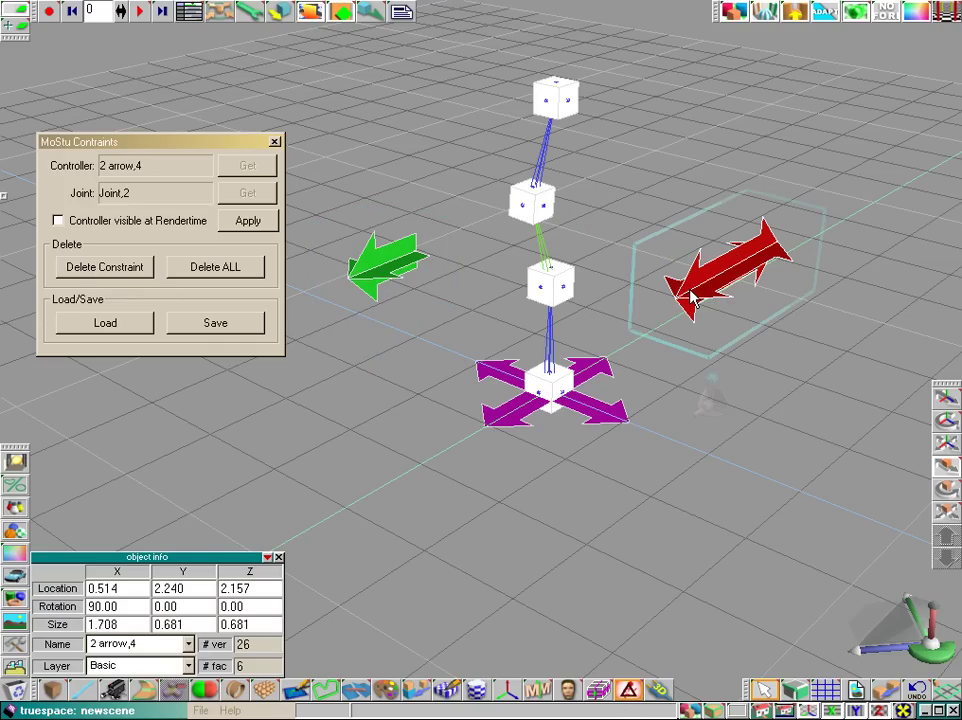
click(124, 274)
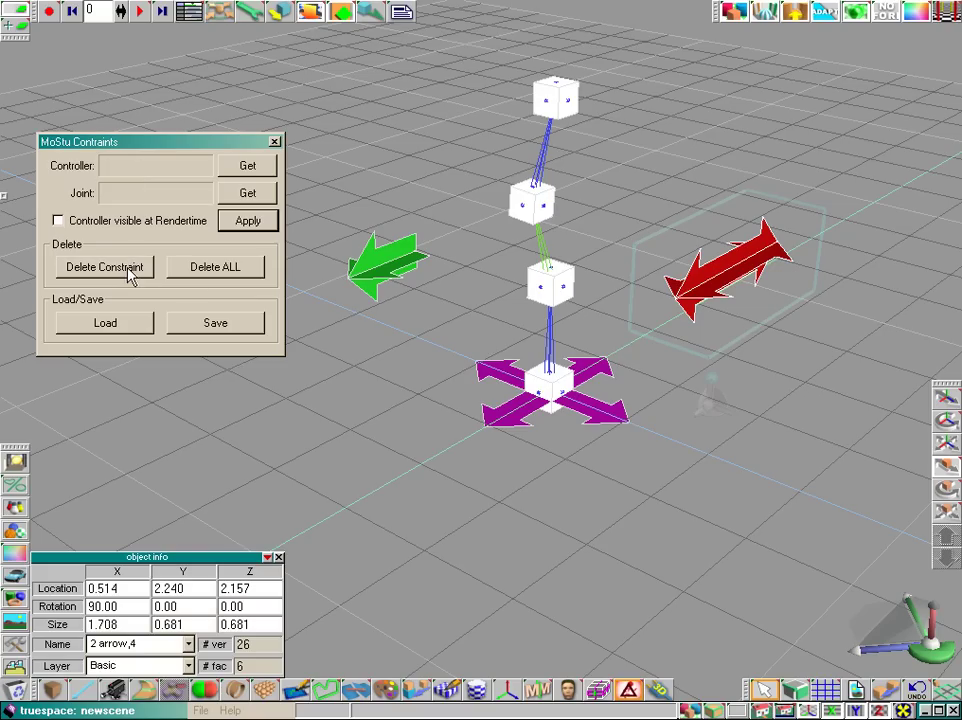
click(382, 271)
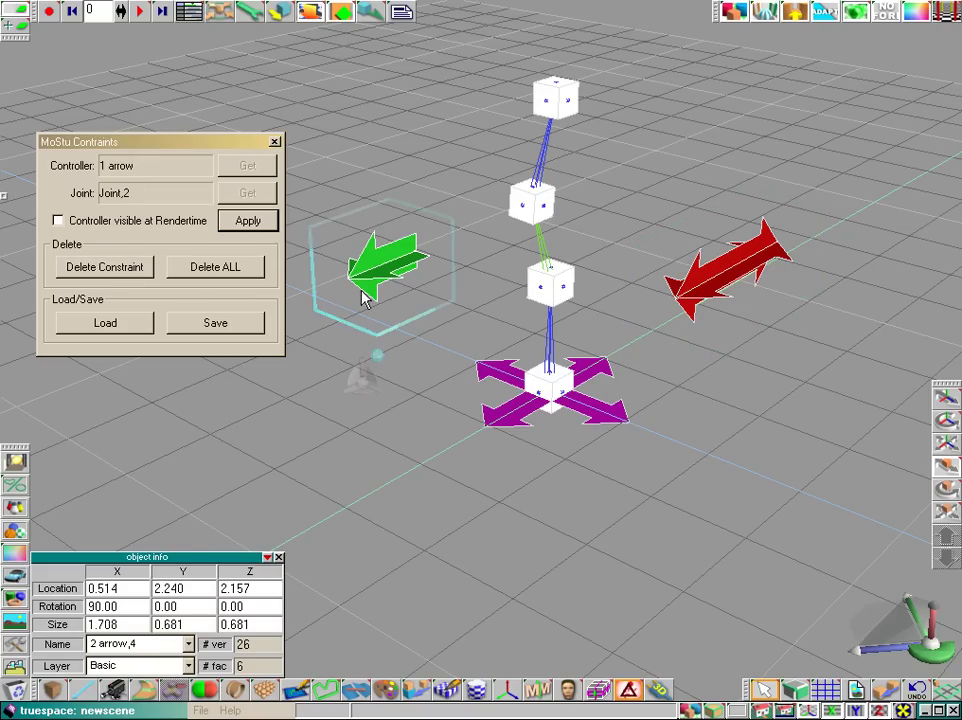
Move the green arrow and the red two-way arrow in turn to test which one still drives the skeleton.
drag(344, 316, 364, 307)
click(687, 305)
drag(687, 305, 672, 388)
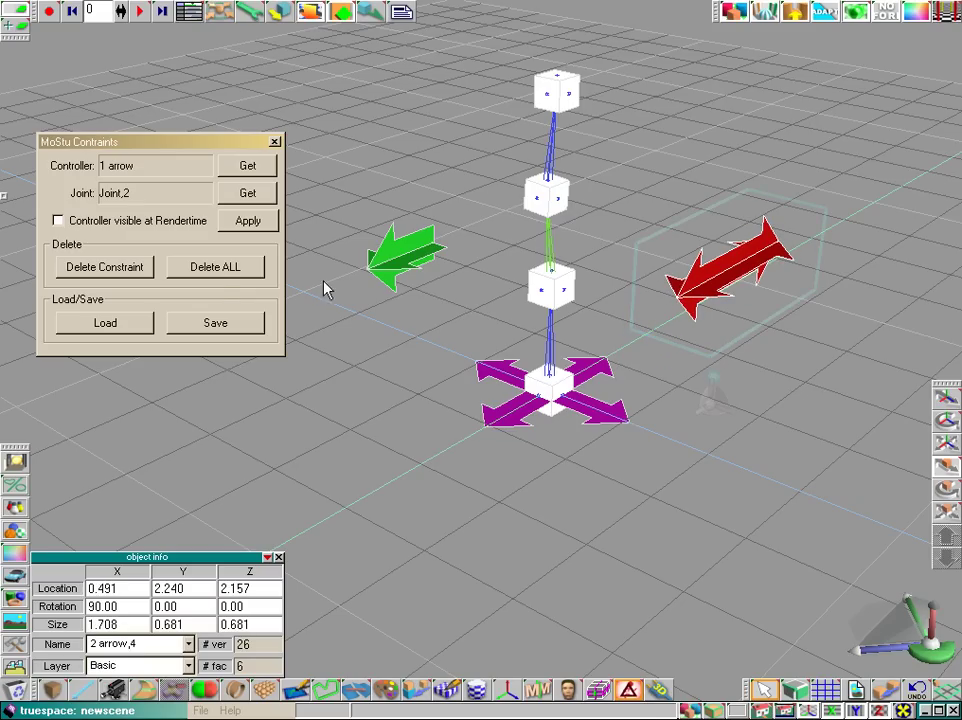
Delete all constraints, confirm the removal, and move the green arrow to test it without a constraint.
click(218, 278)
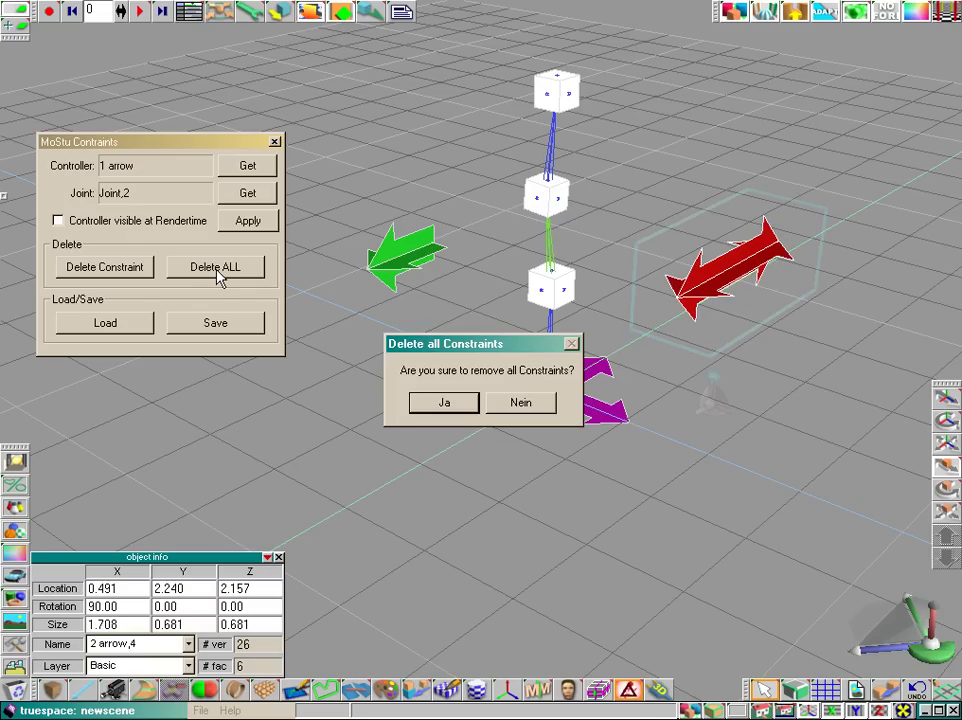
click(418, 404)
click(386, 275)
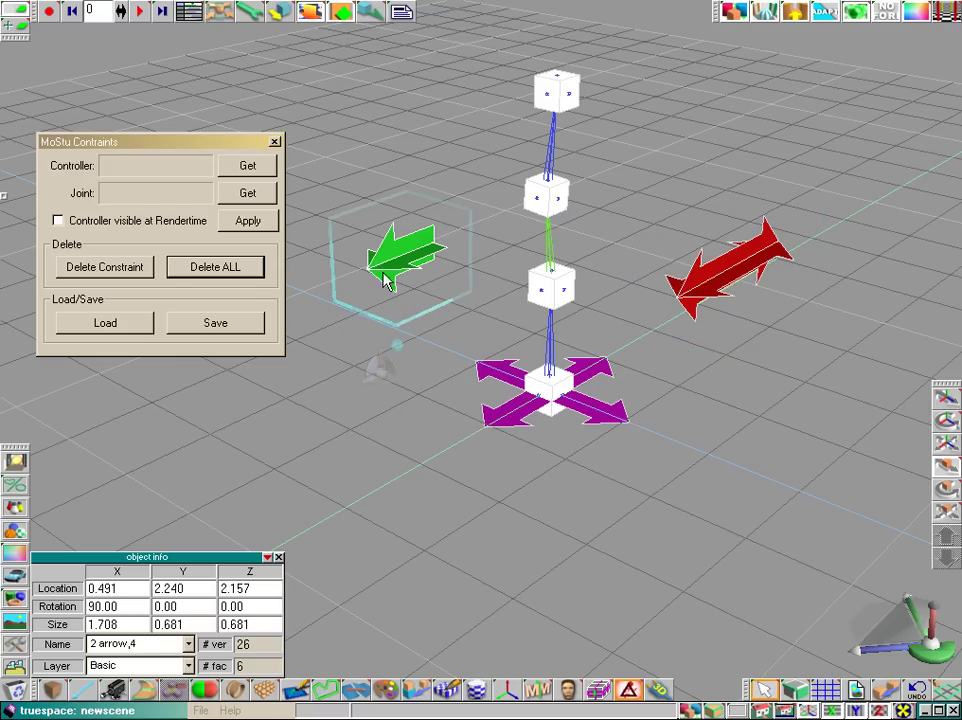
drag(366, 313, 368, 314)
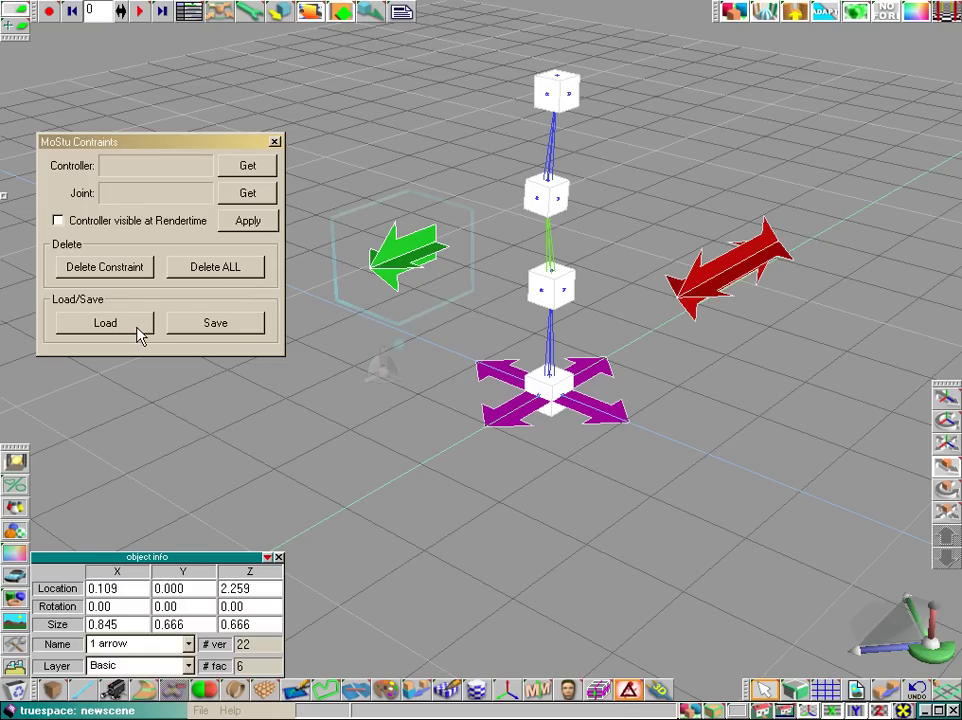
Apply a new constraint with the green arrow (1 arrow) as controller and the vertical skeleton's Joint,2 as joint.
click(247, 166)
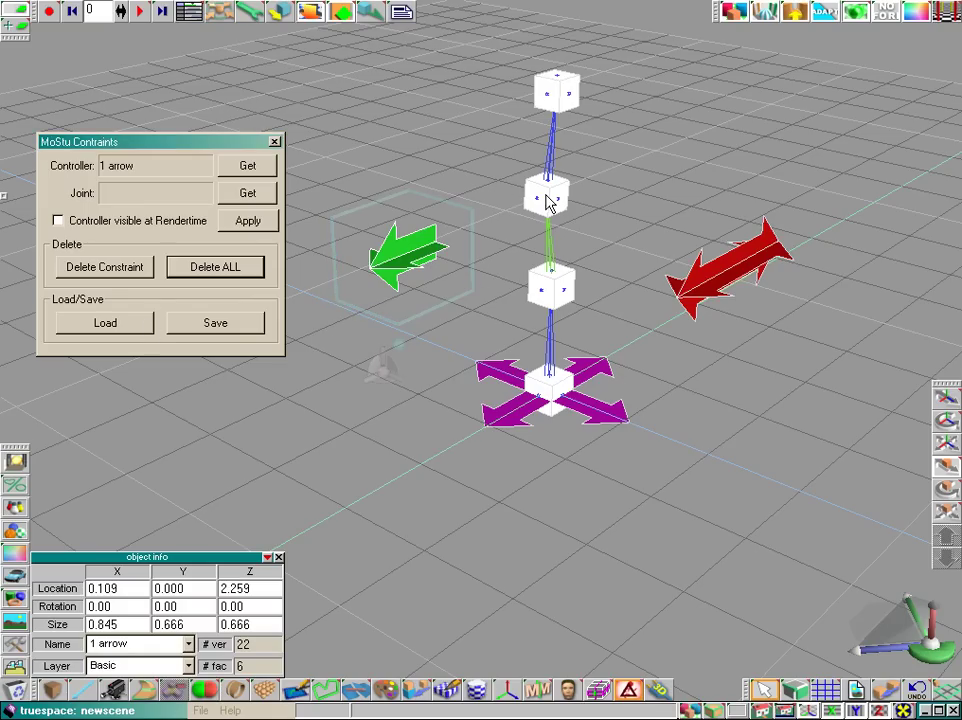
click(546, 196)
click(545, 197)
click(261, 191)
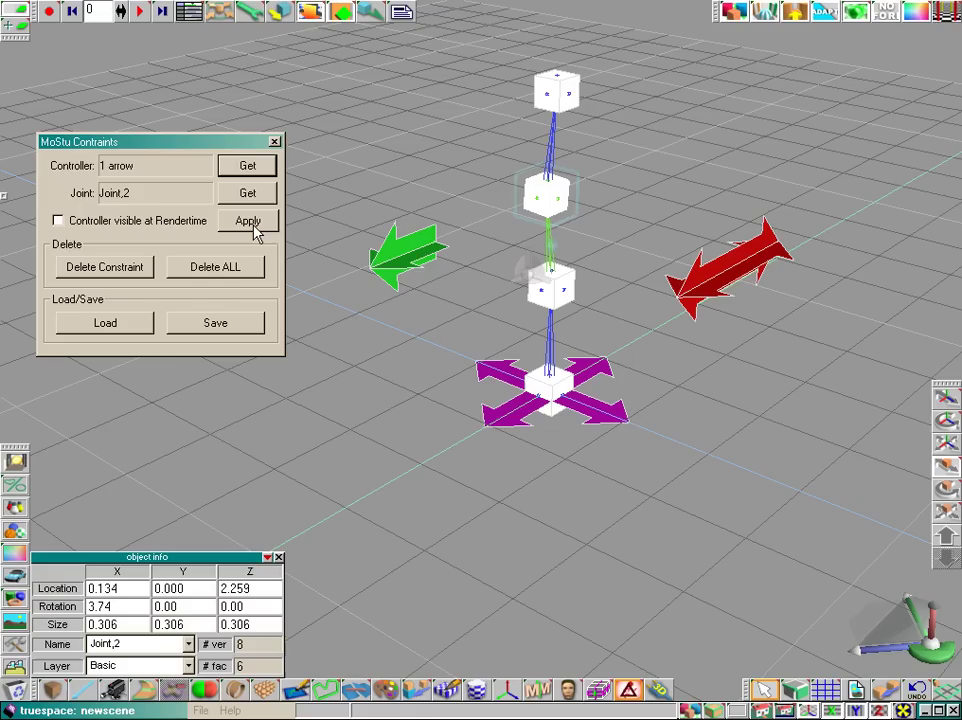
click(252, 225)
Try to apply a second constraint between the green arrow controller and the attached arm's end joint.
click(678, 280)
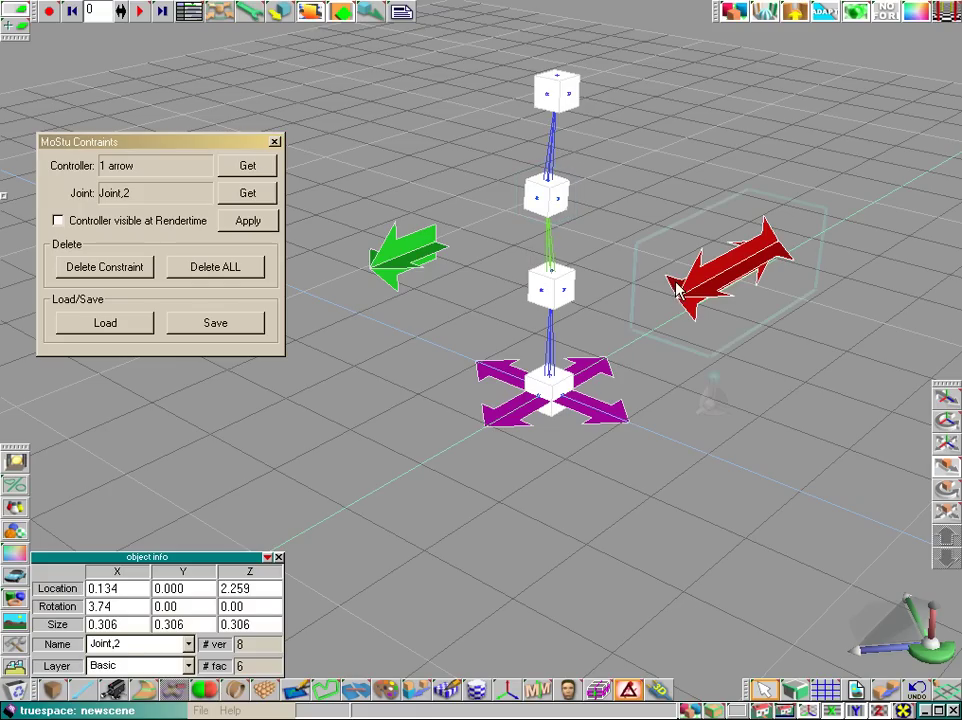
click(643, 227)
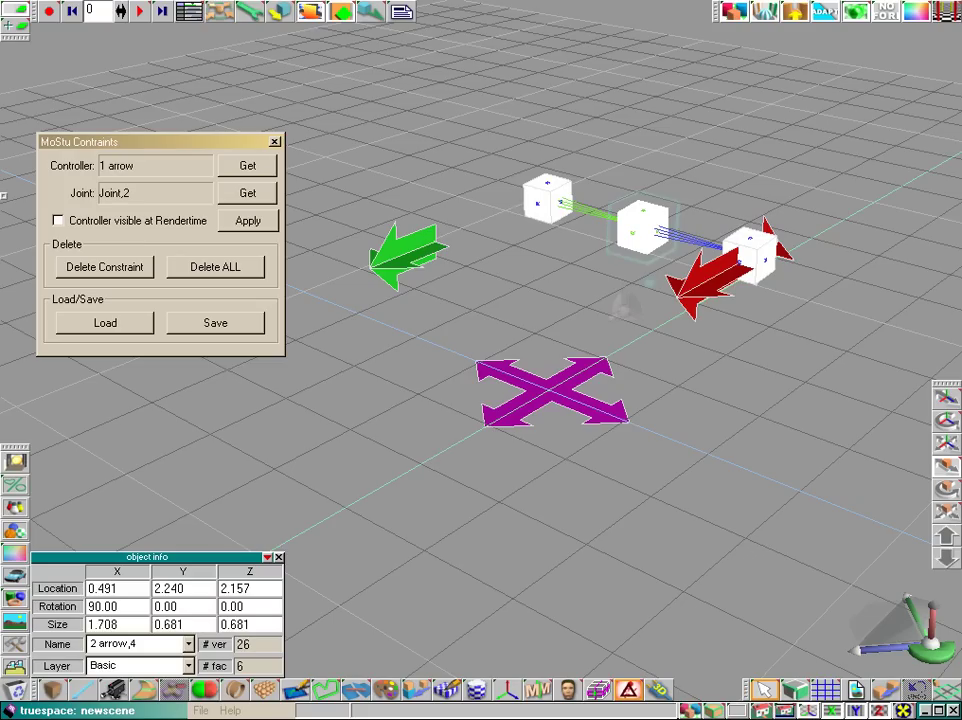
click(750, 256)
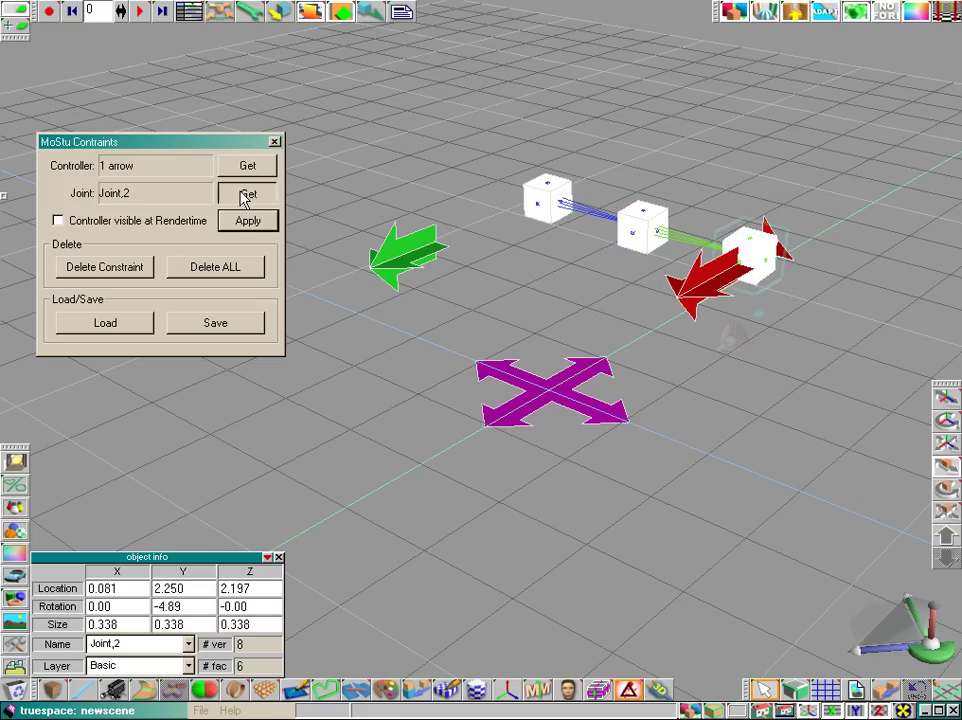
click(249, 222)
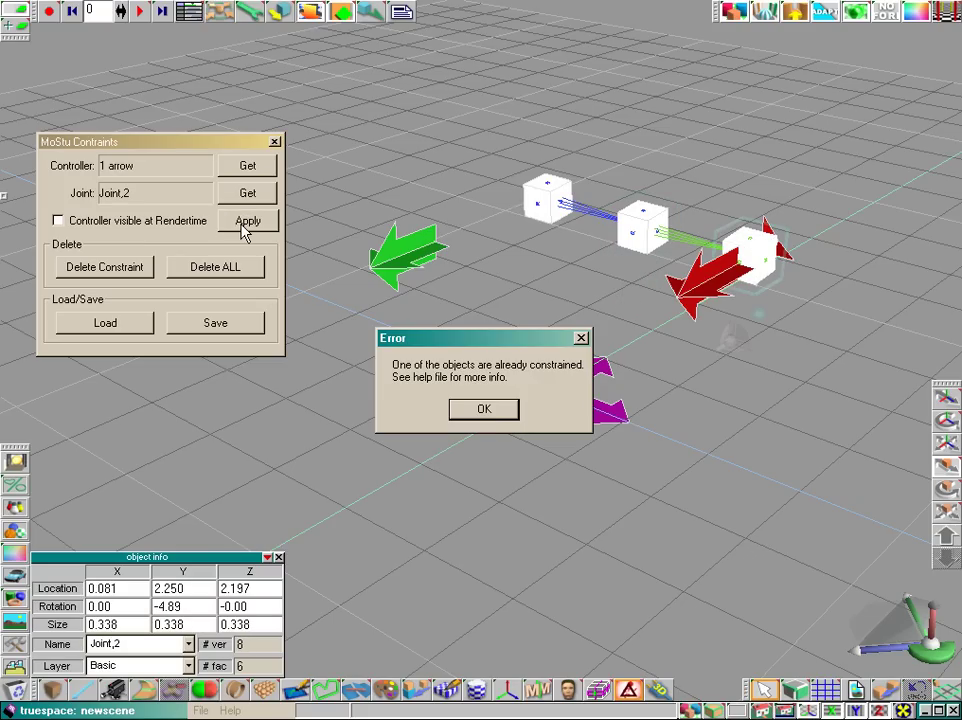
click(487, 415)
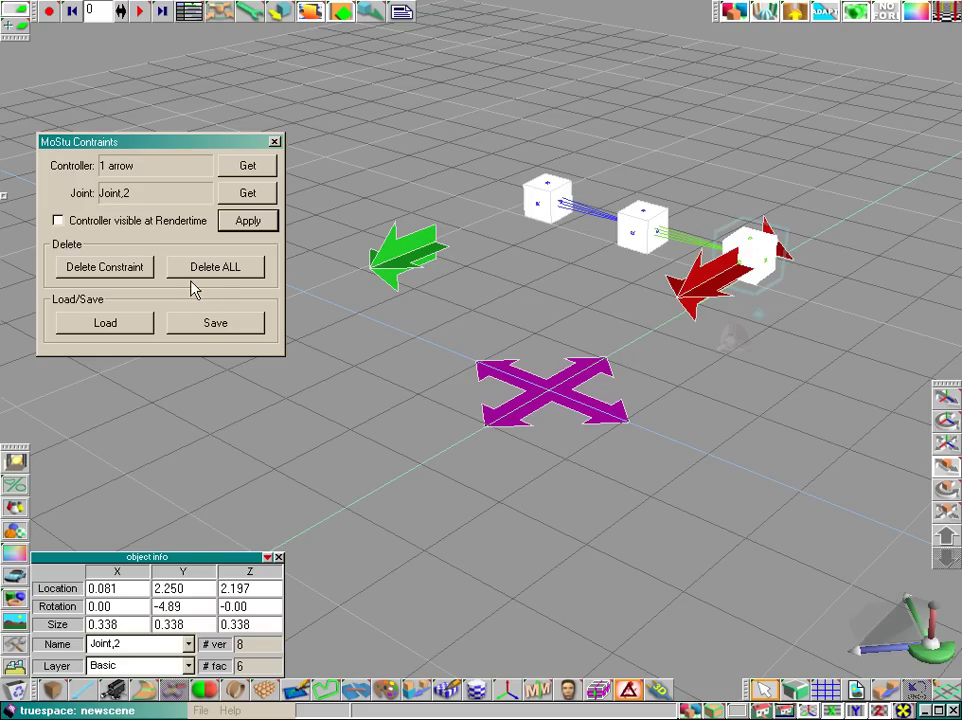
Select the green arrow and move it to test its constraint on the vertical skeleton.
click(387, 261)
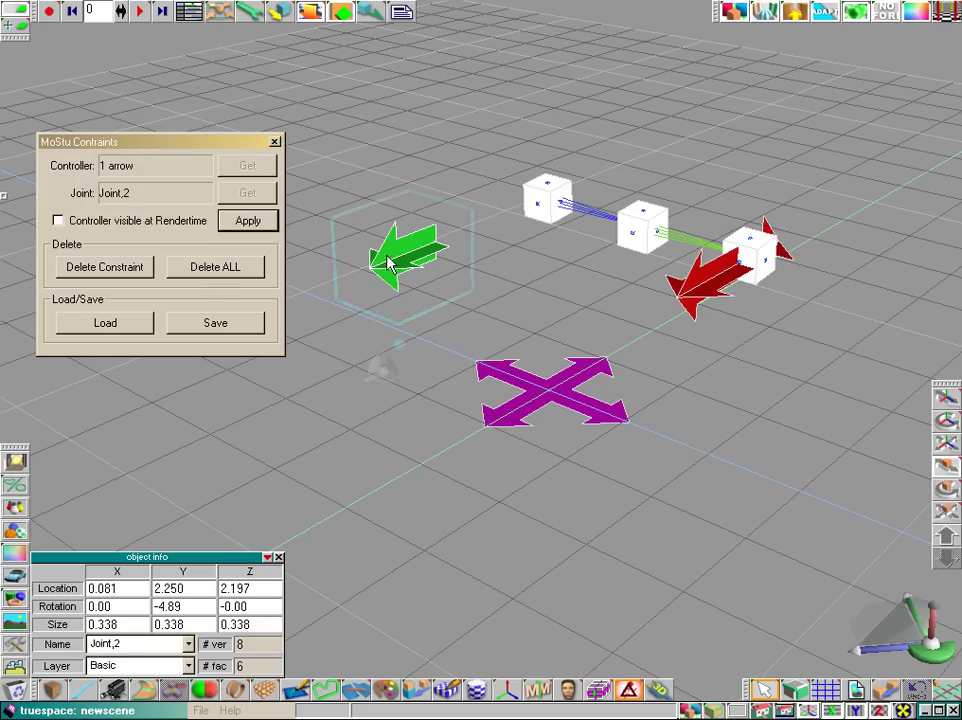
drag(360, 305, 360, 306)
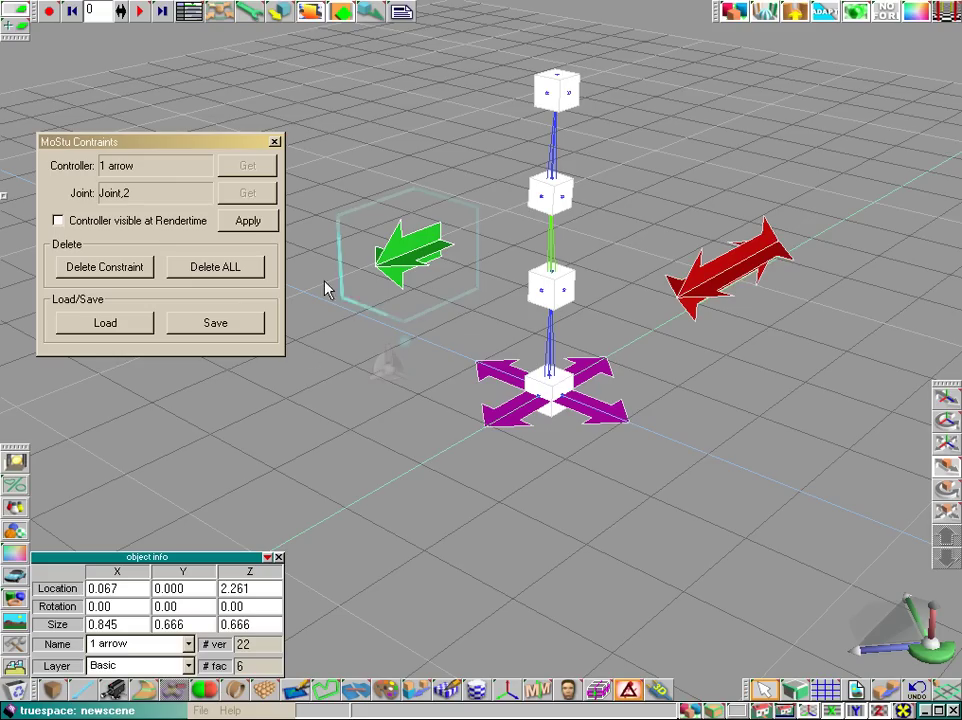
Open the dialog for saving constraints as a .ddc file, bring it fully into view, and cancel it.
click(213, 324)
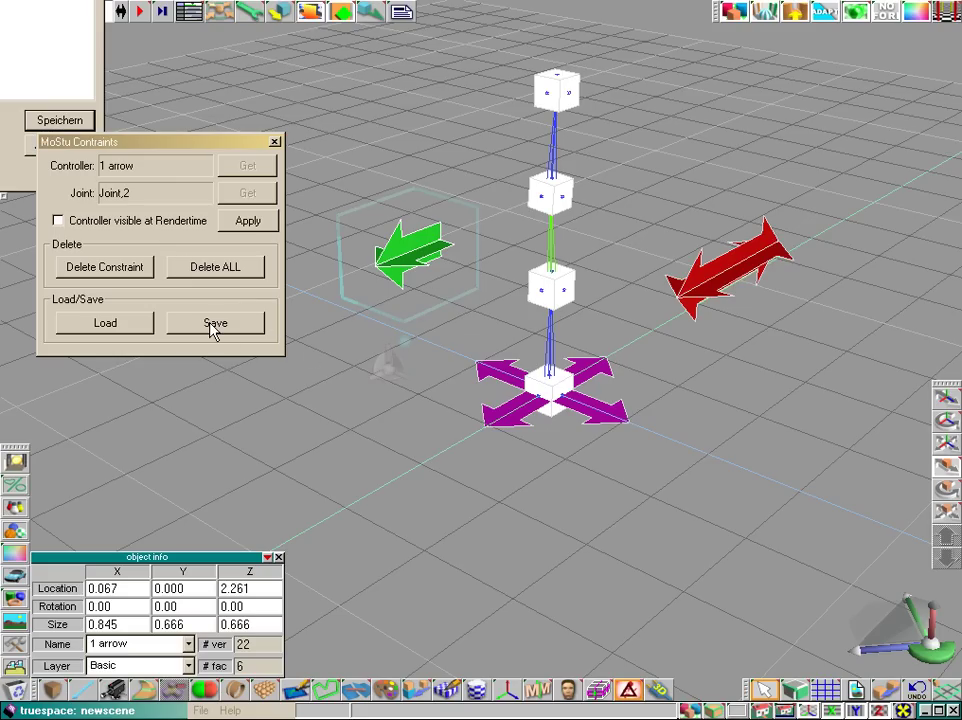
drag(0, 0, 450, 136)
drag(344, 129, 593, 142)
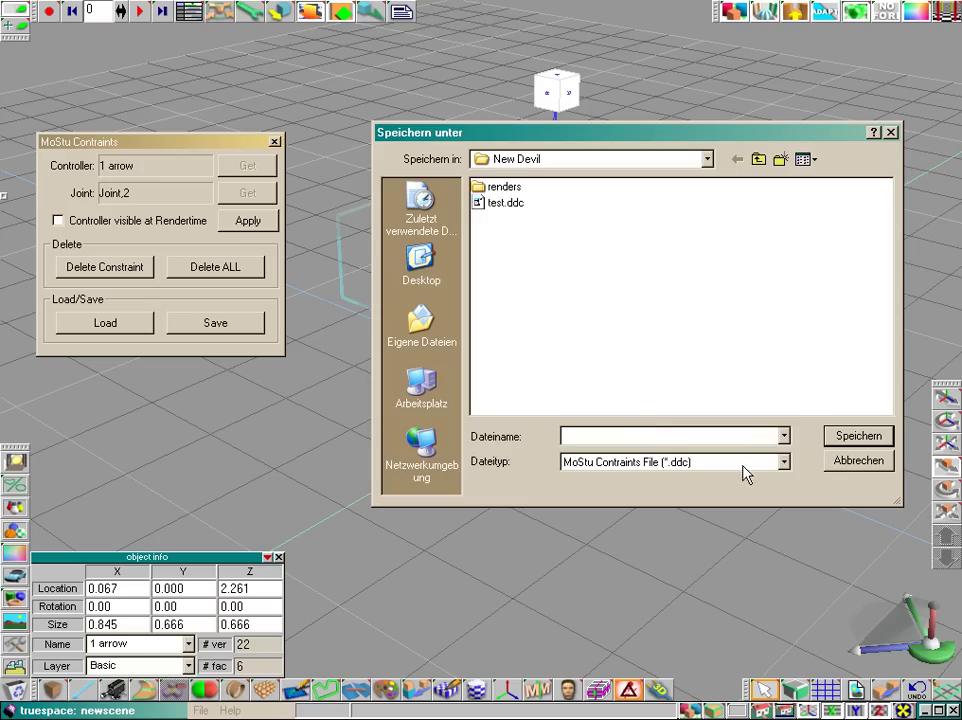
click(838, 458)
Load the newscene0 scene from the tests library without saving the current scene, and close the library.
click(18, 617)
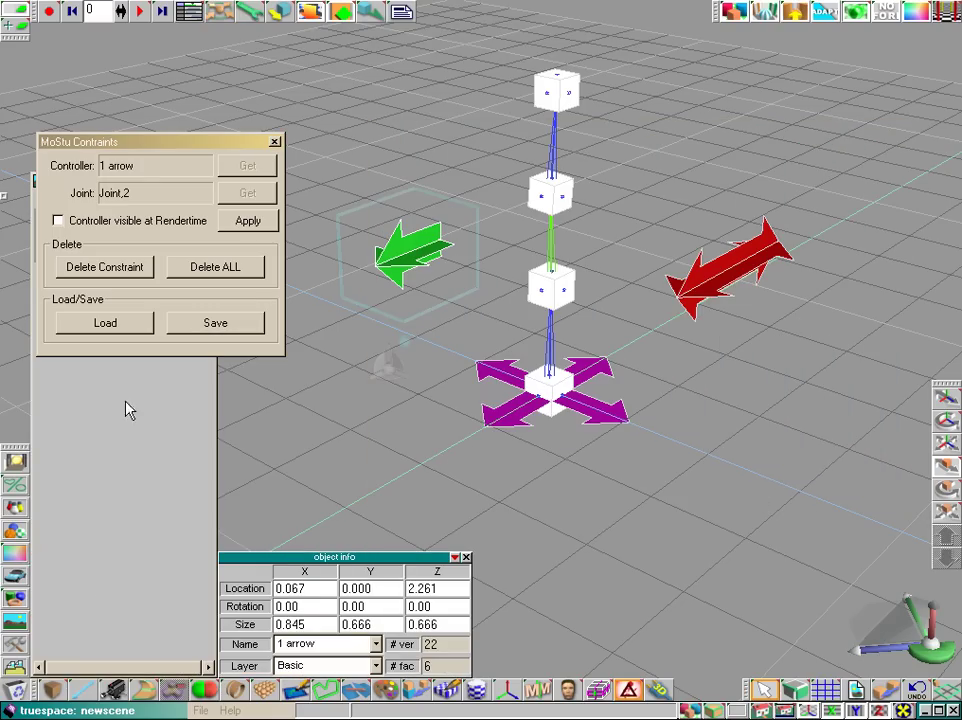
drag(136, 148, 442, 126)
double_click(94, 247)
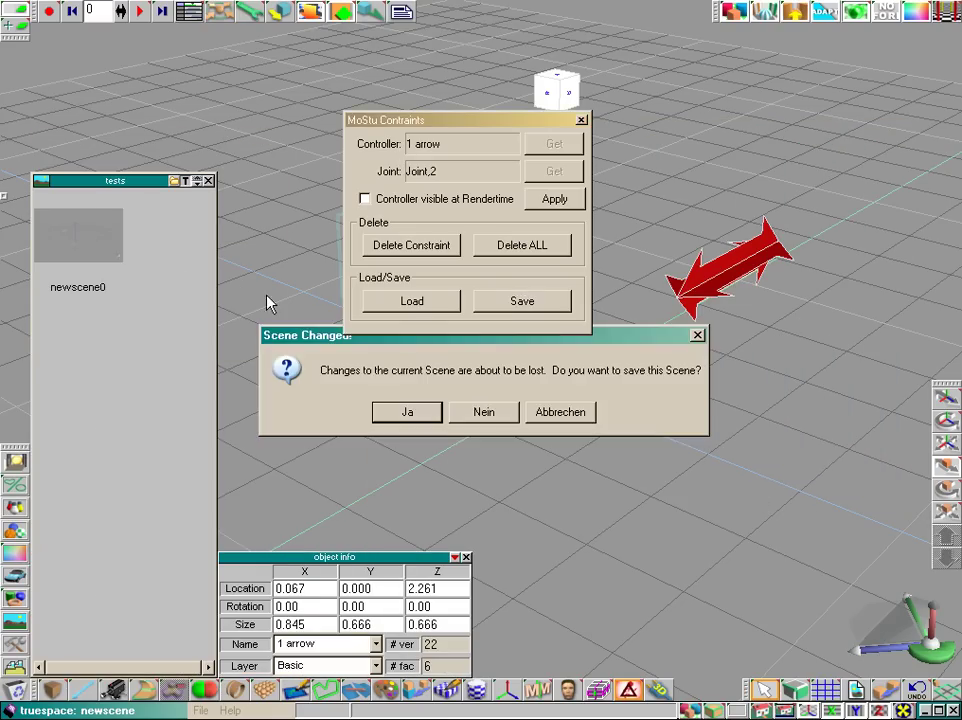
click(481, 413)
click(208, 180)
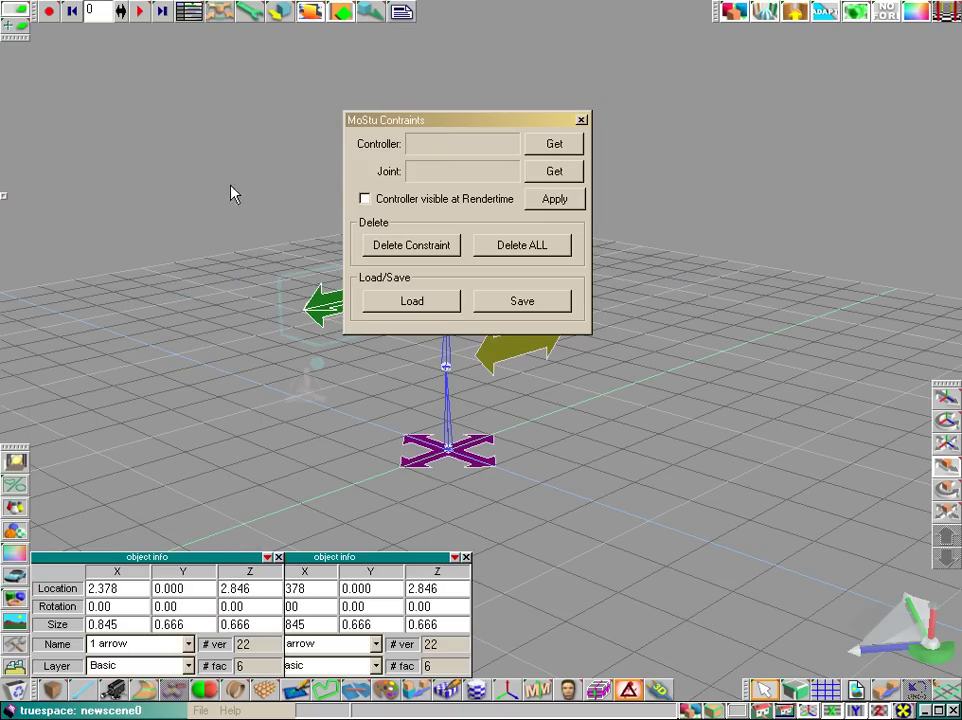
Clear the view of the skeleton and move the green arrow to about X 2.30 to test it without constraints.
drag(490, 128, 202, 93)
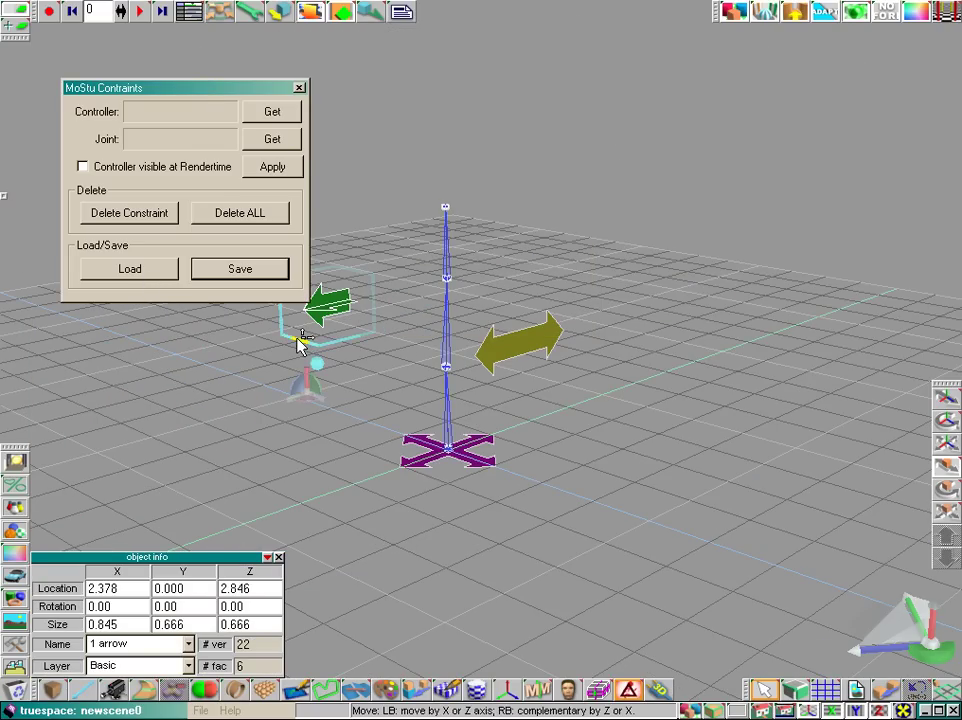
drag(922, 632, 941, 645)
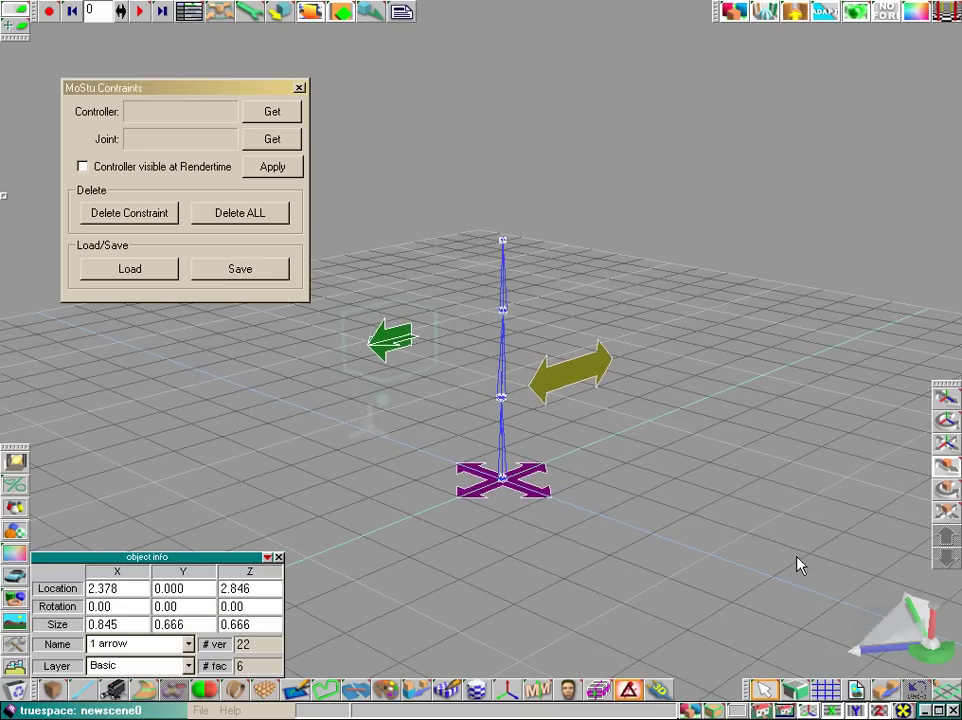
scroll(793, 556, up, 3)
drag(318, 391, 363, 380)
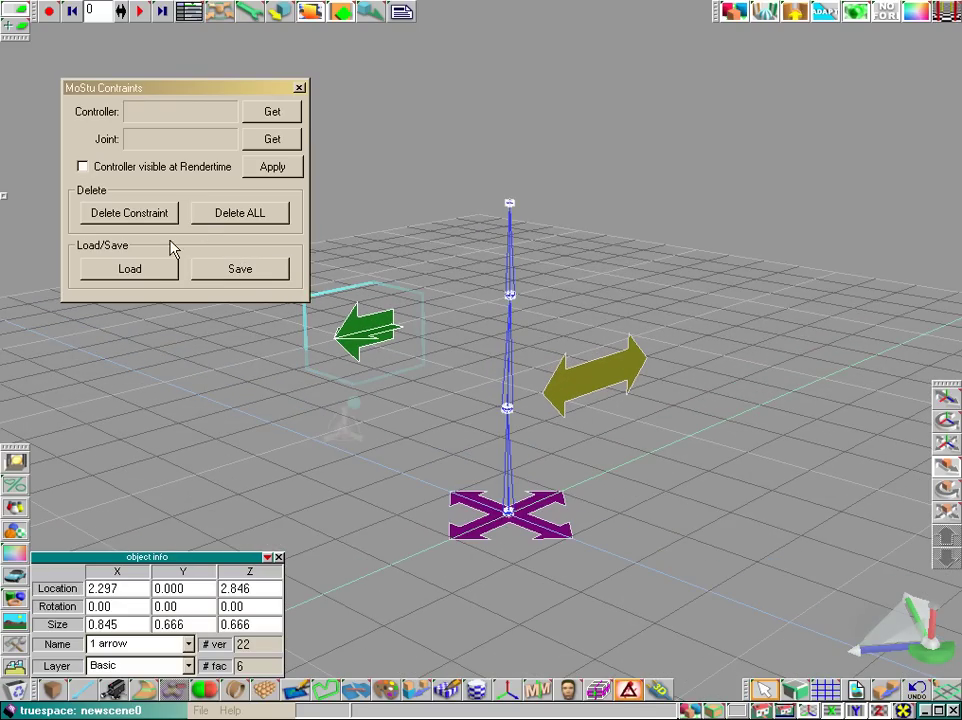
Load the constraints from test.ddc and move the green arrow to test the loaded constraint on Joint,2.
click(163, 273)
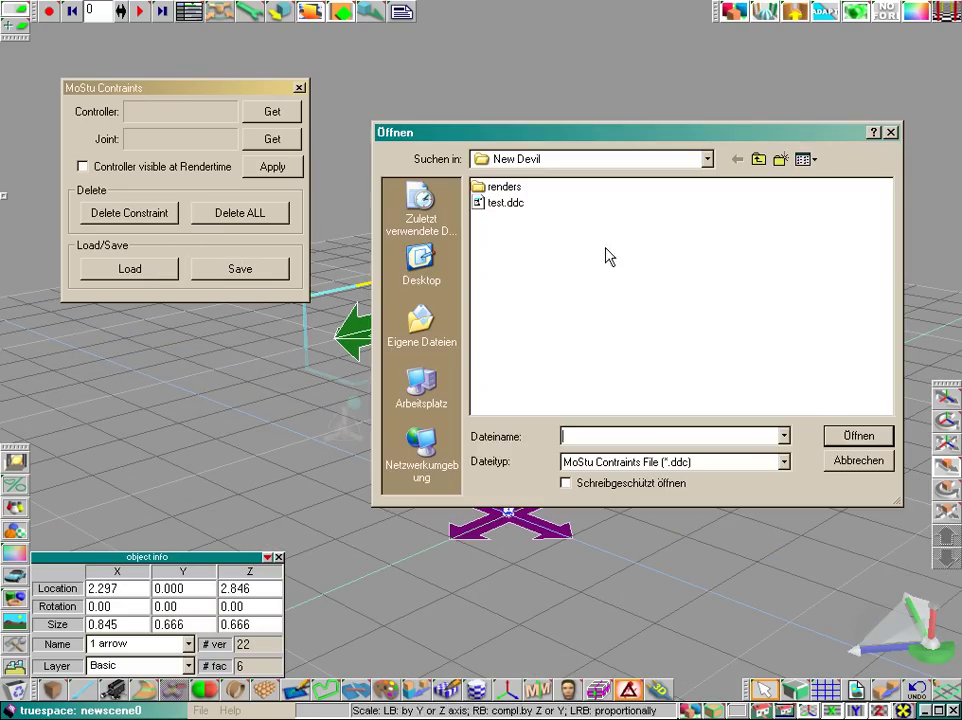
click(508, 205)
click(843, 436)
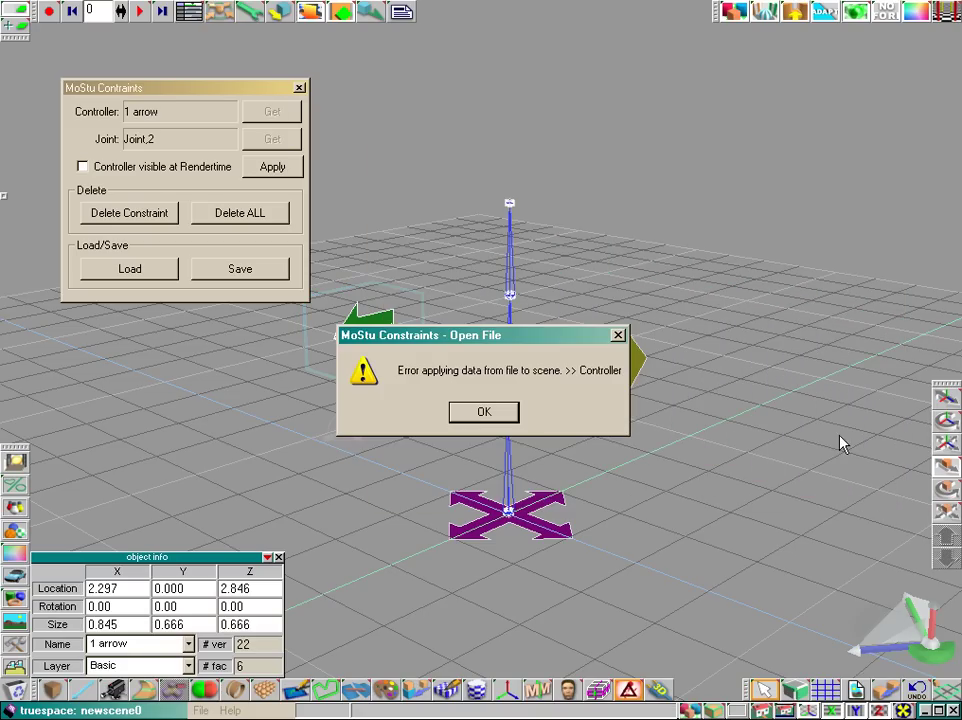
click(470, 417)
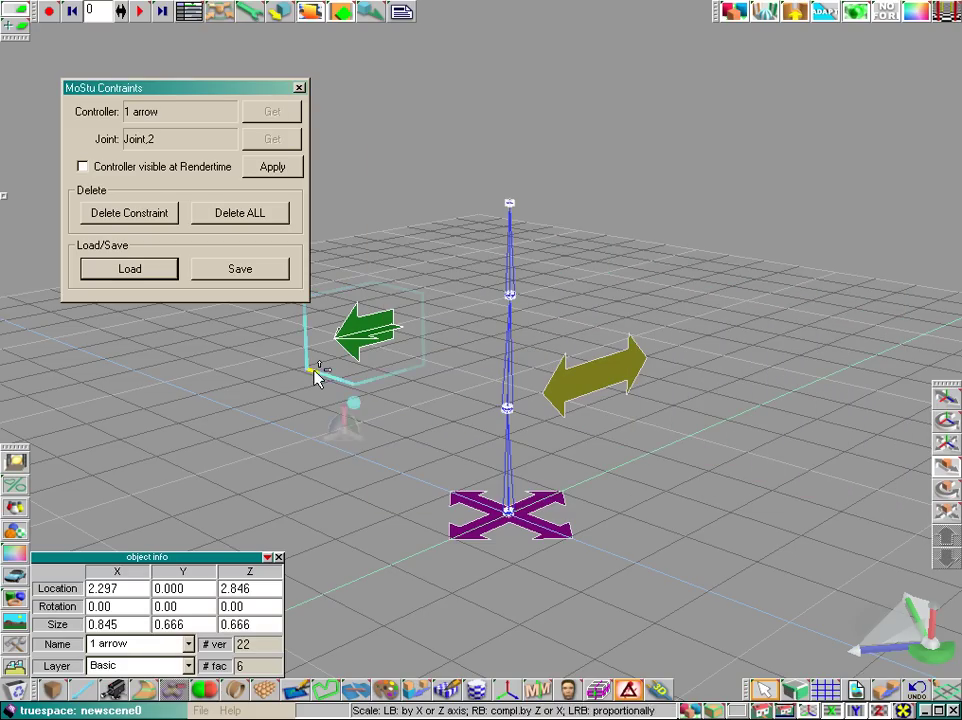
drag(340, 348, 358, 333)
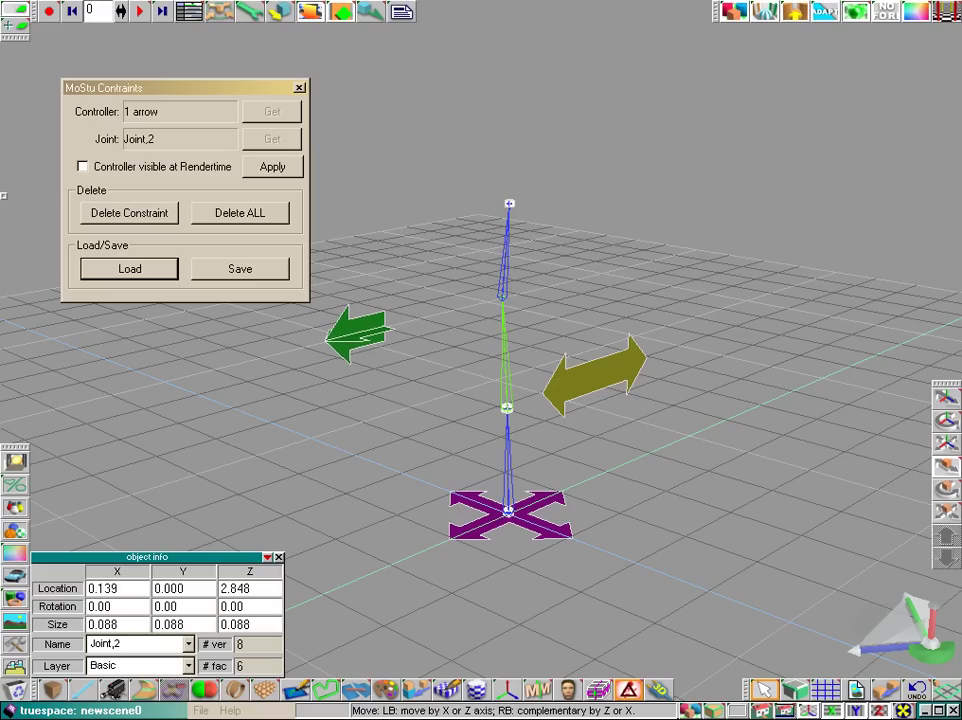
click(358, 354)
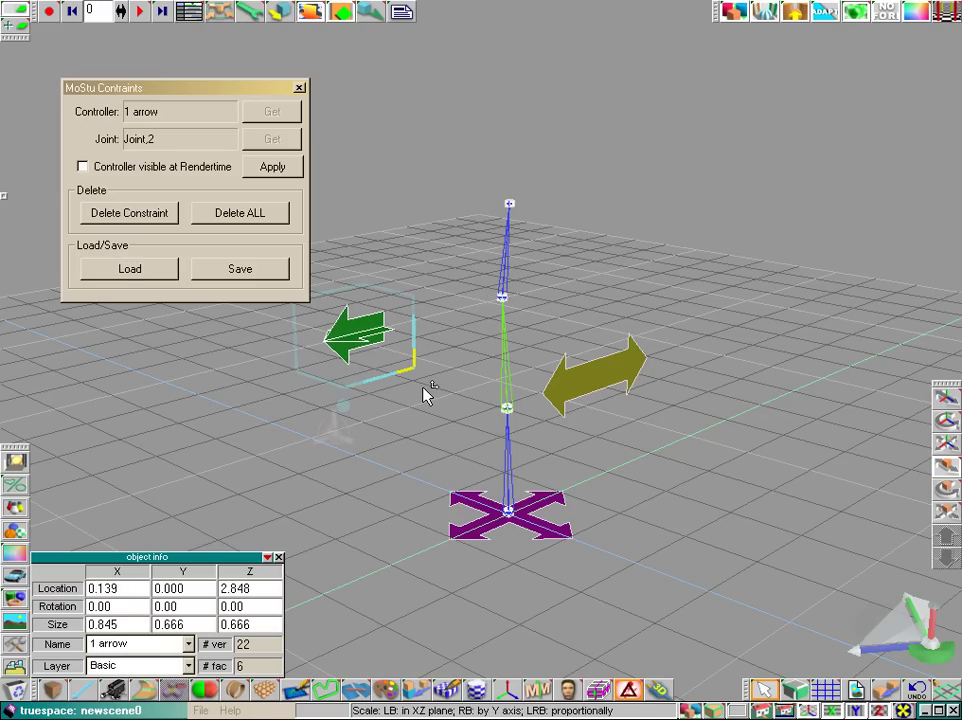